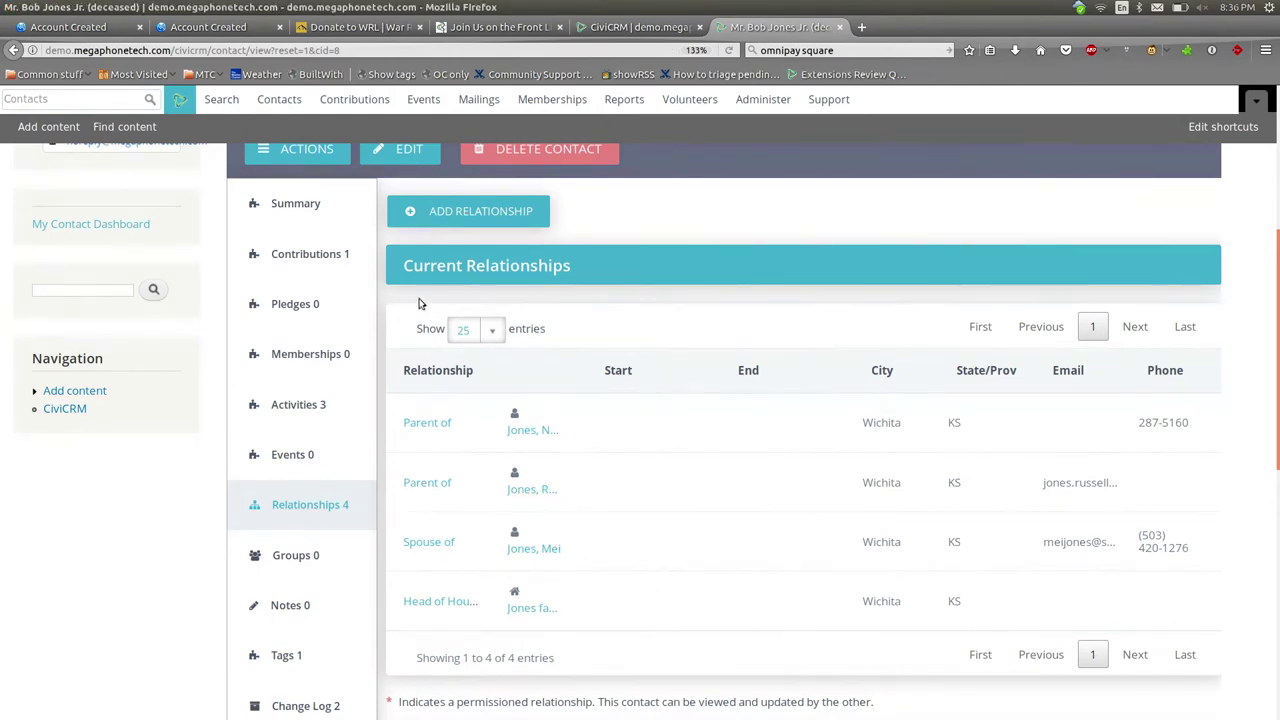
- Open the deceased contact's summary and review the email, address and demographic details
click(350, 219)
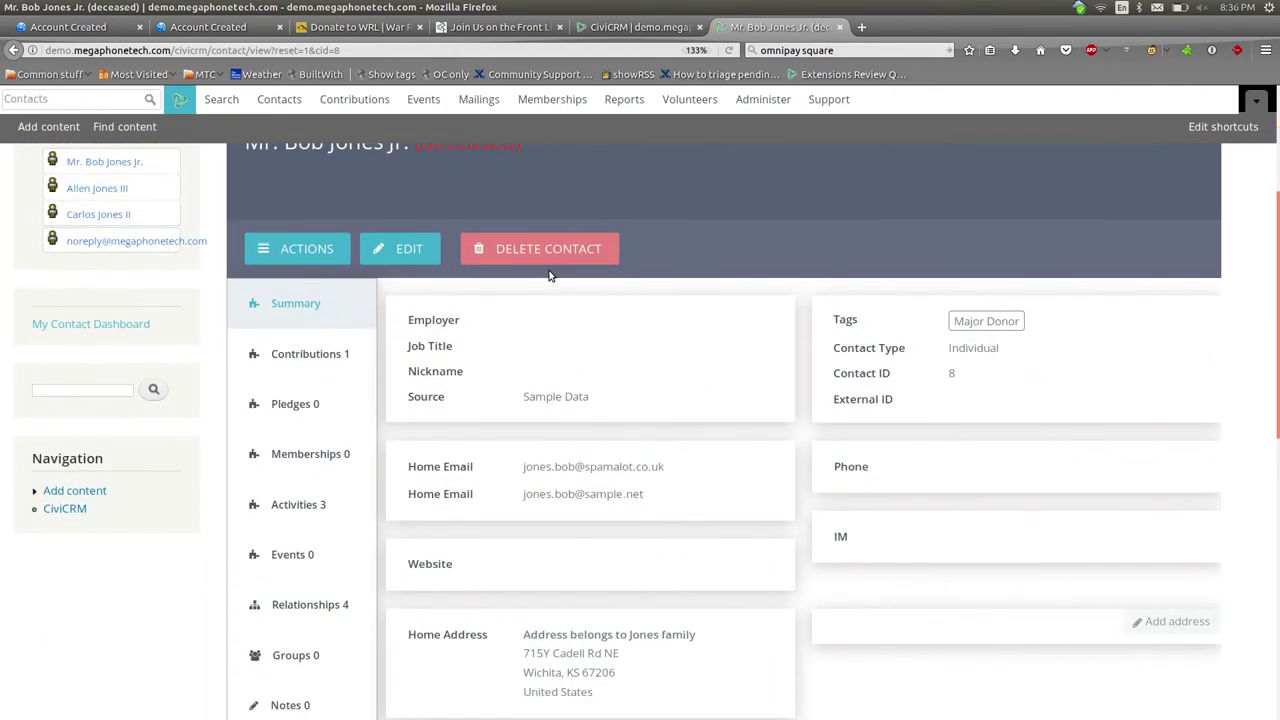
scroll(548, 275, down, 2)
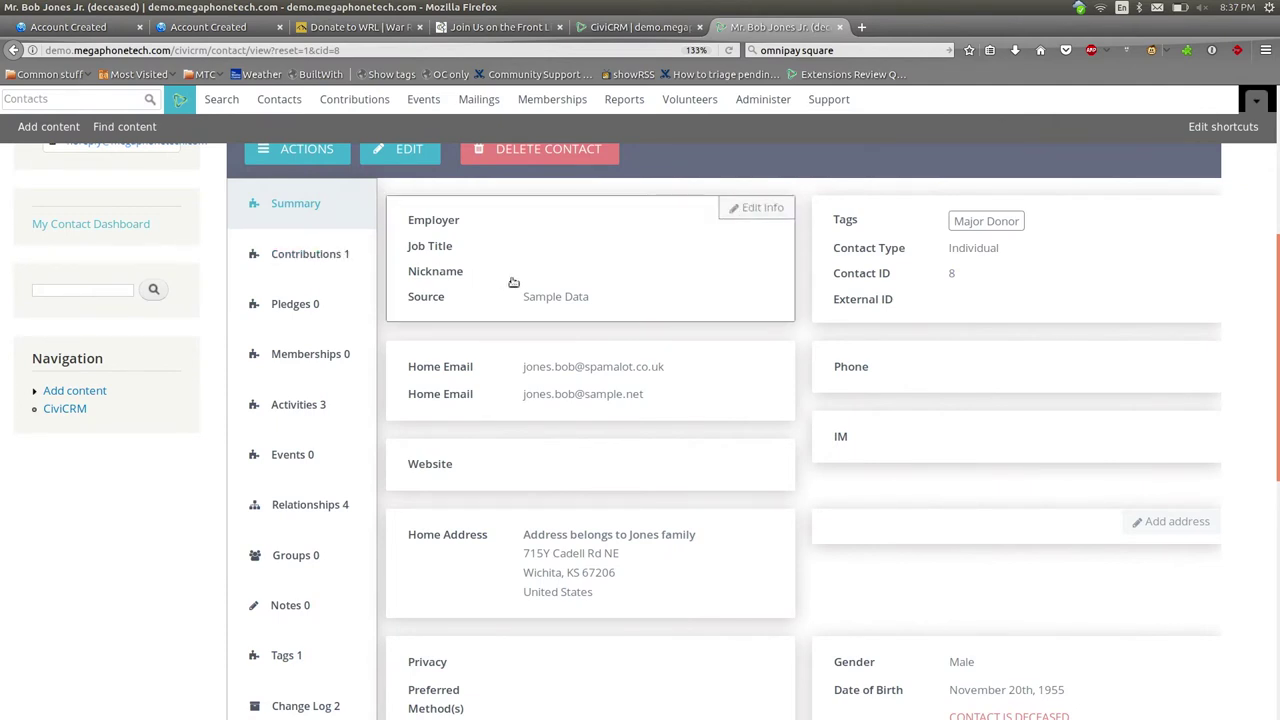
scroll(576, 265, up, 2)
scroll(576, 265, up, 1)
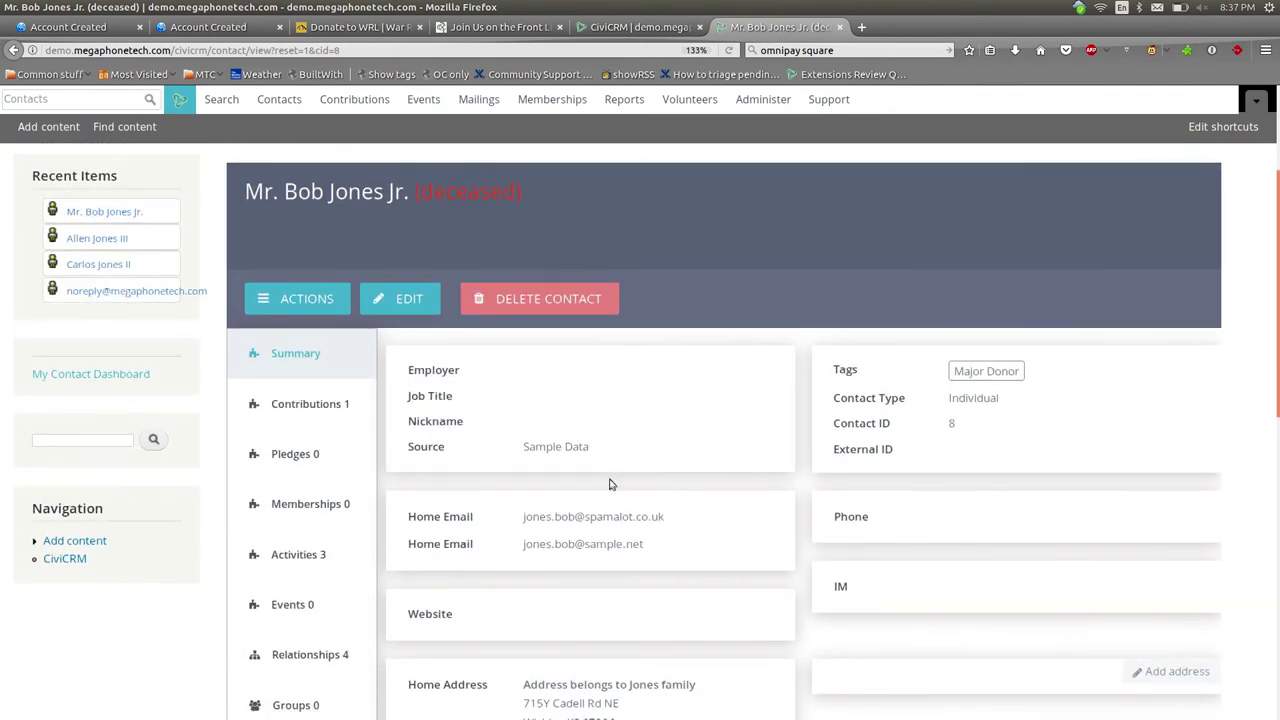
scroll(783, 385, down, 1)
scroll(783, 385, down, 3)
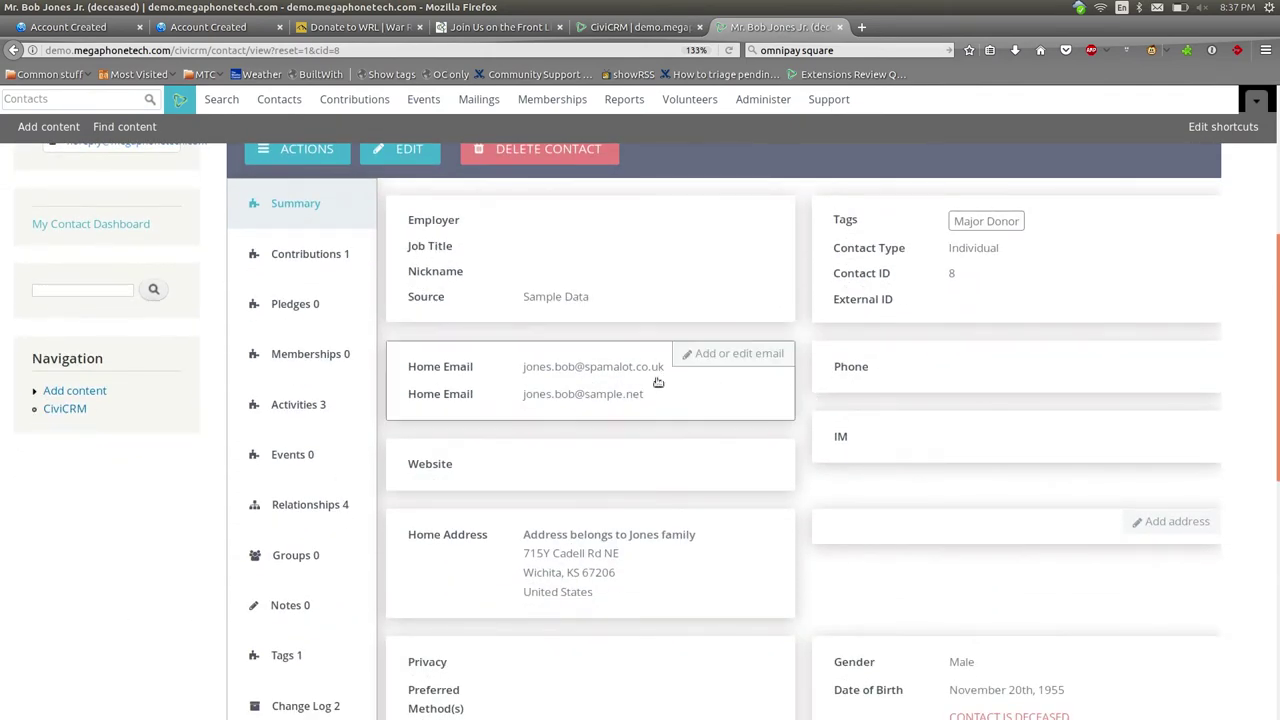
click(596, 400)
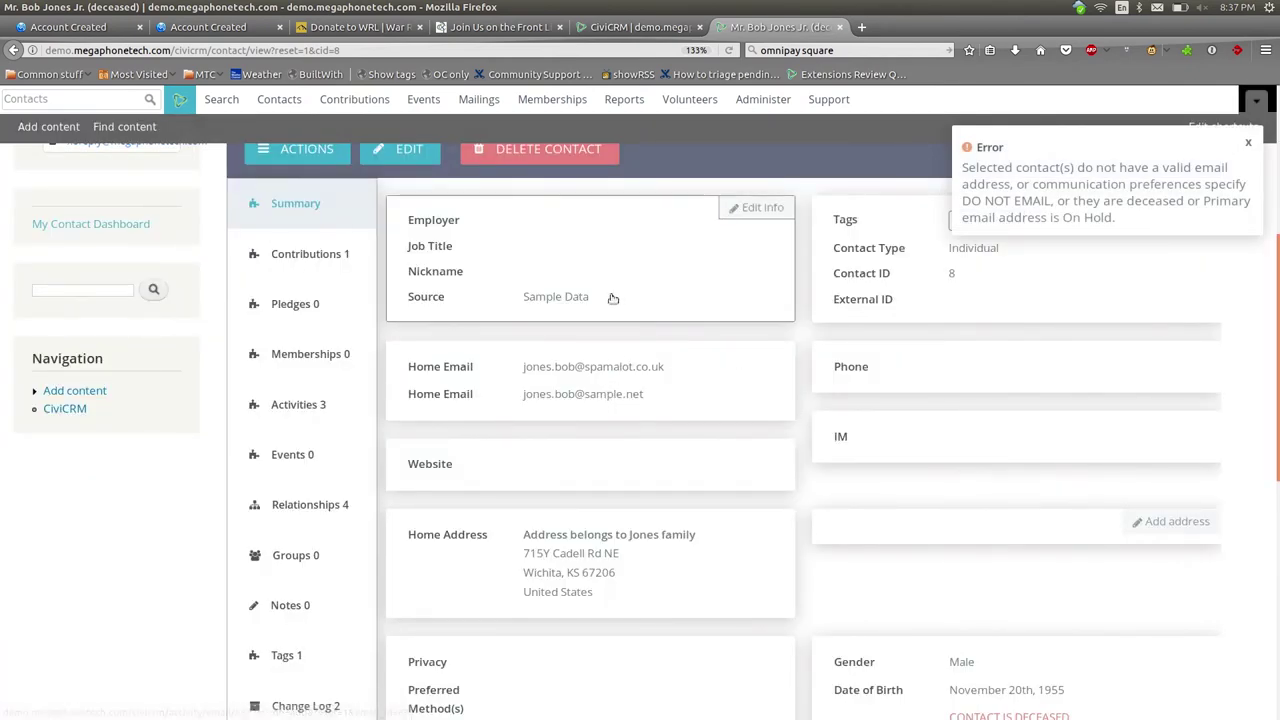
click(588, 265)
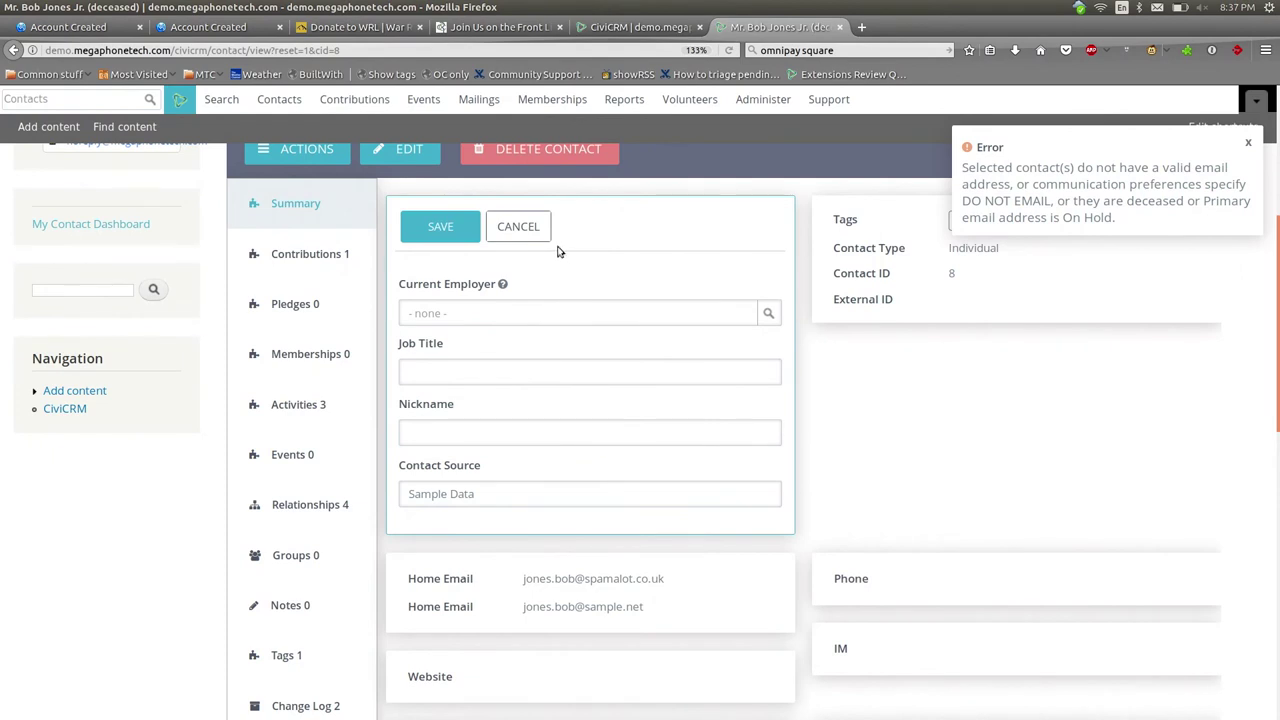
click(548, 321)
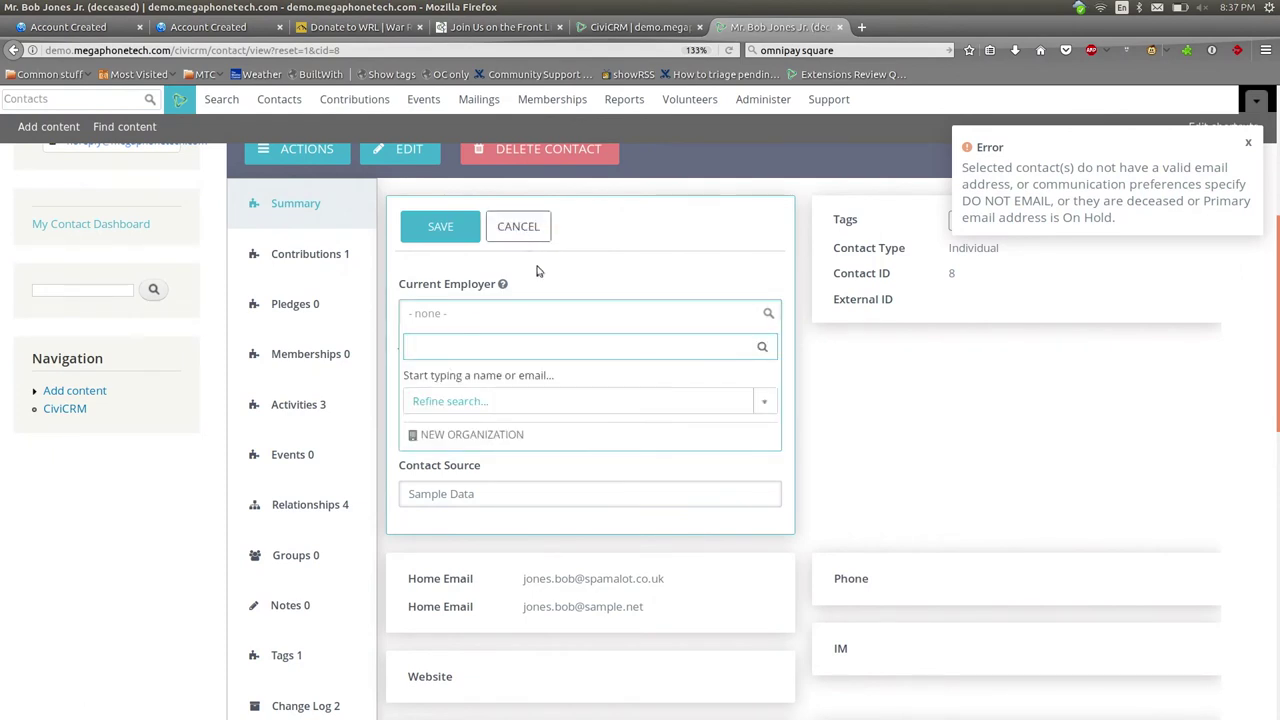
click(543, 280)
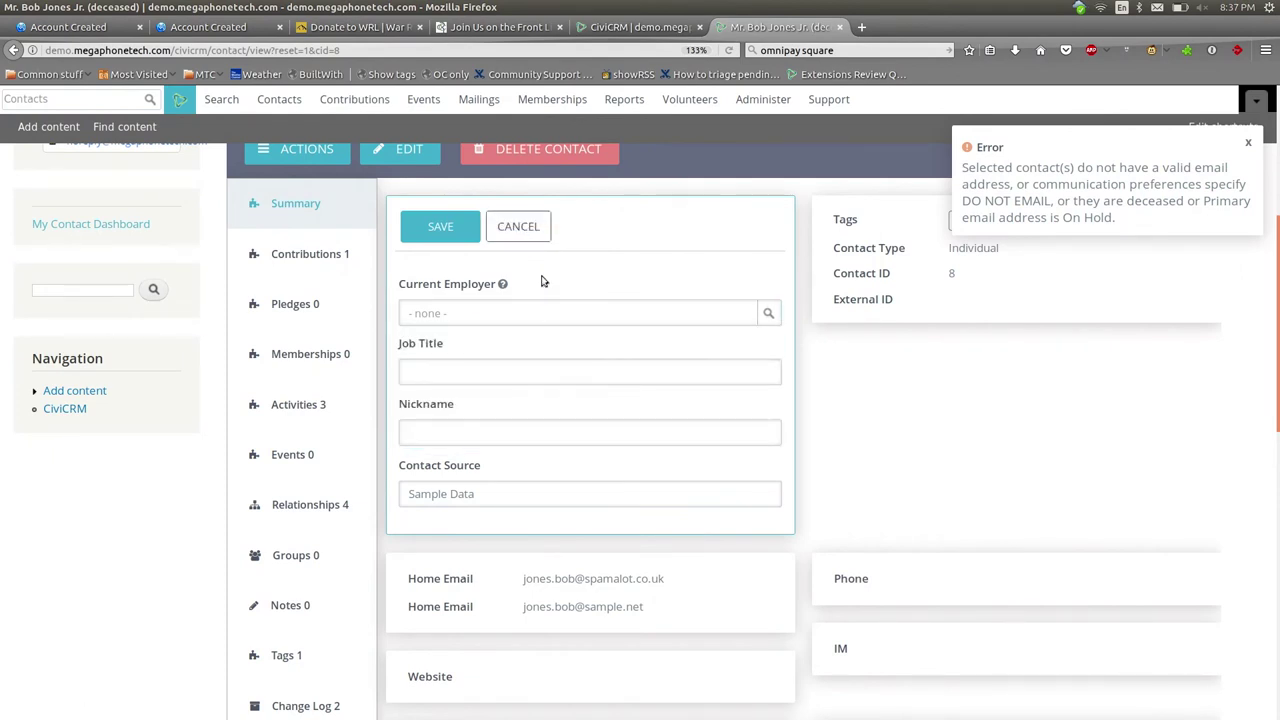
click(520, 226)
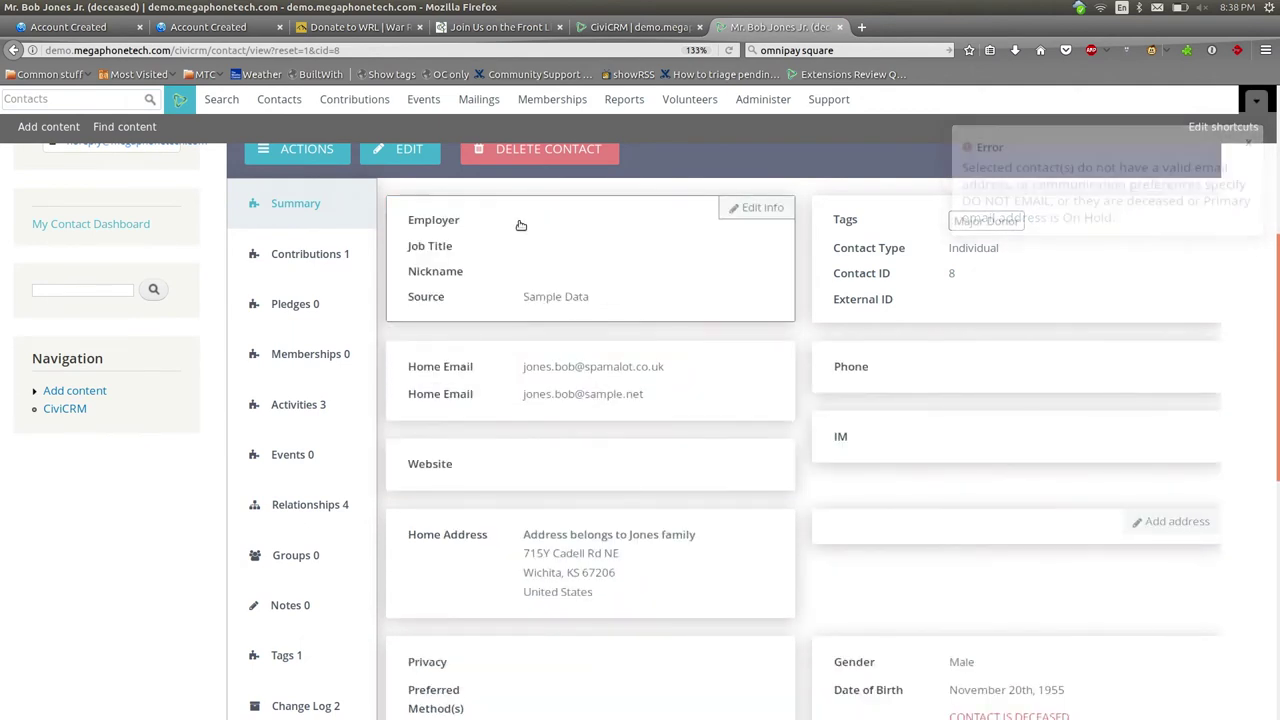
- Review the contact's contributions, activities and current relationships
click(307, 258)
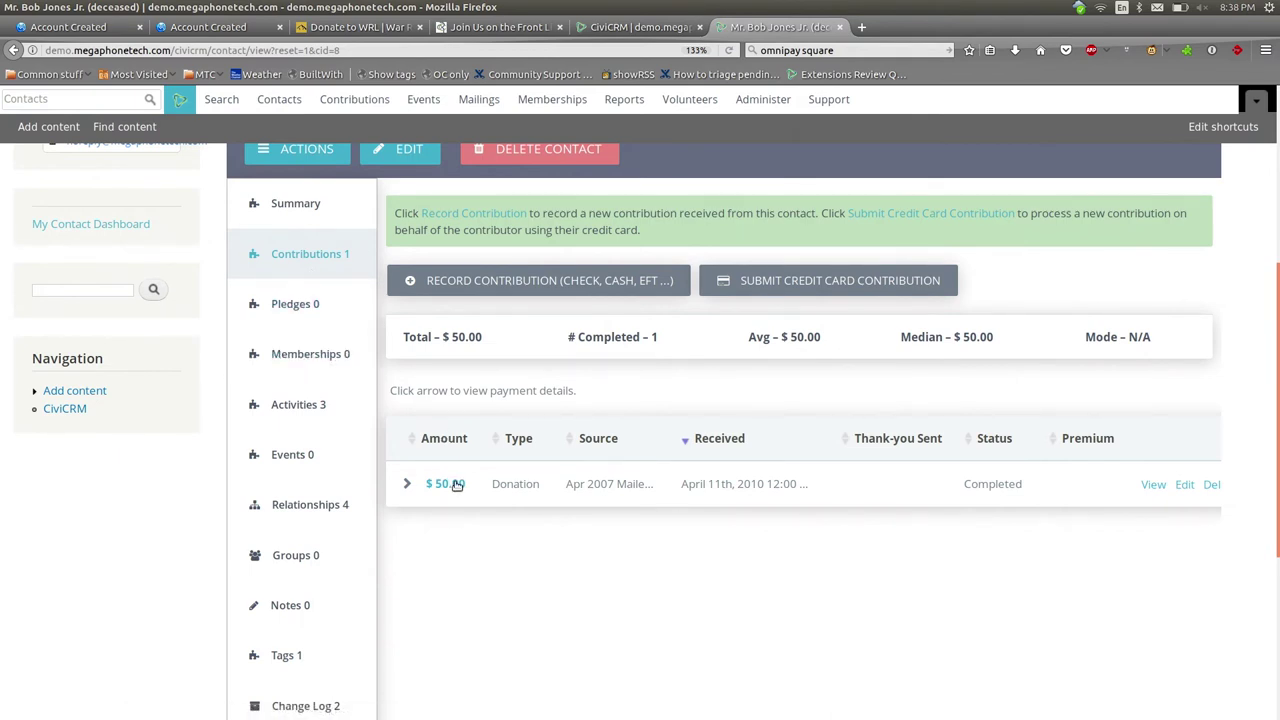
click(330, 416)
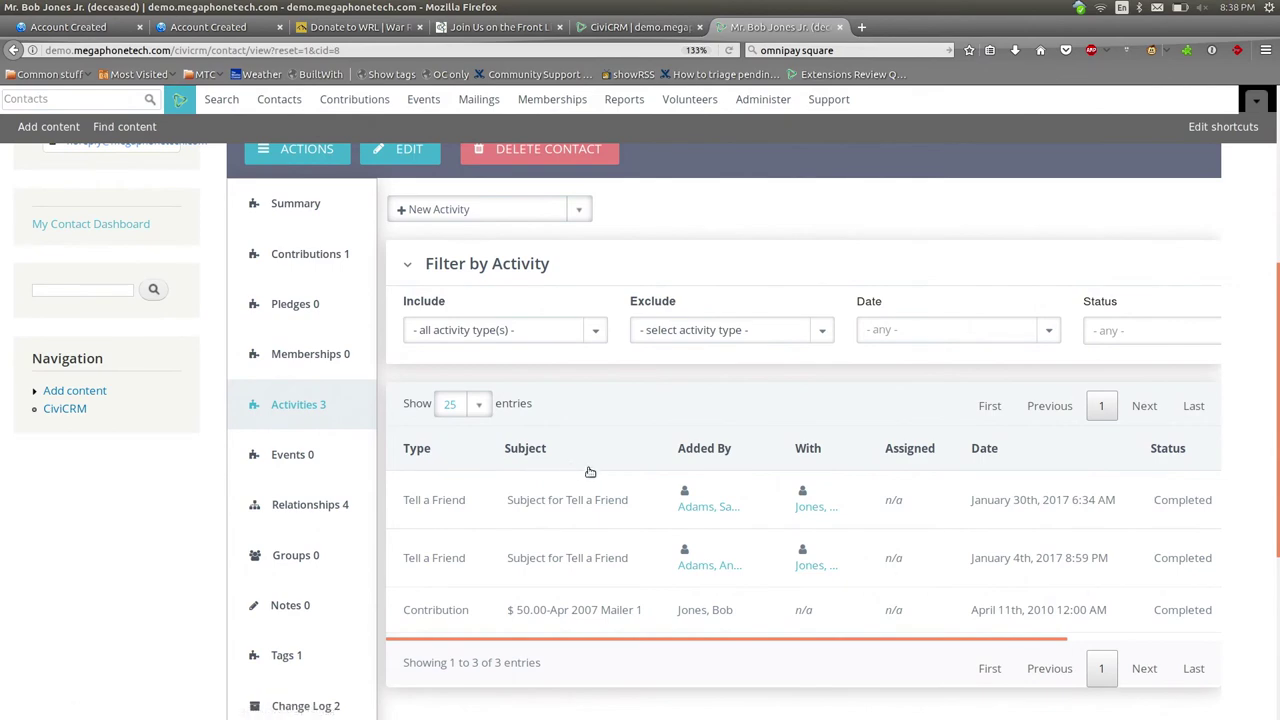
scroll(590, 471, down, 2)
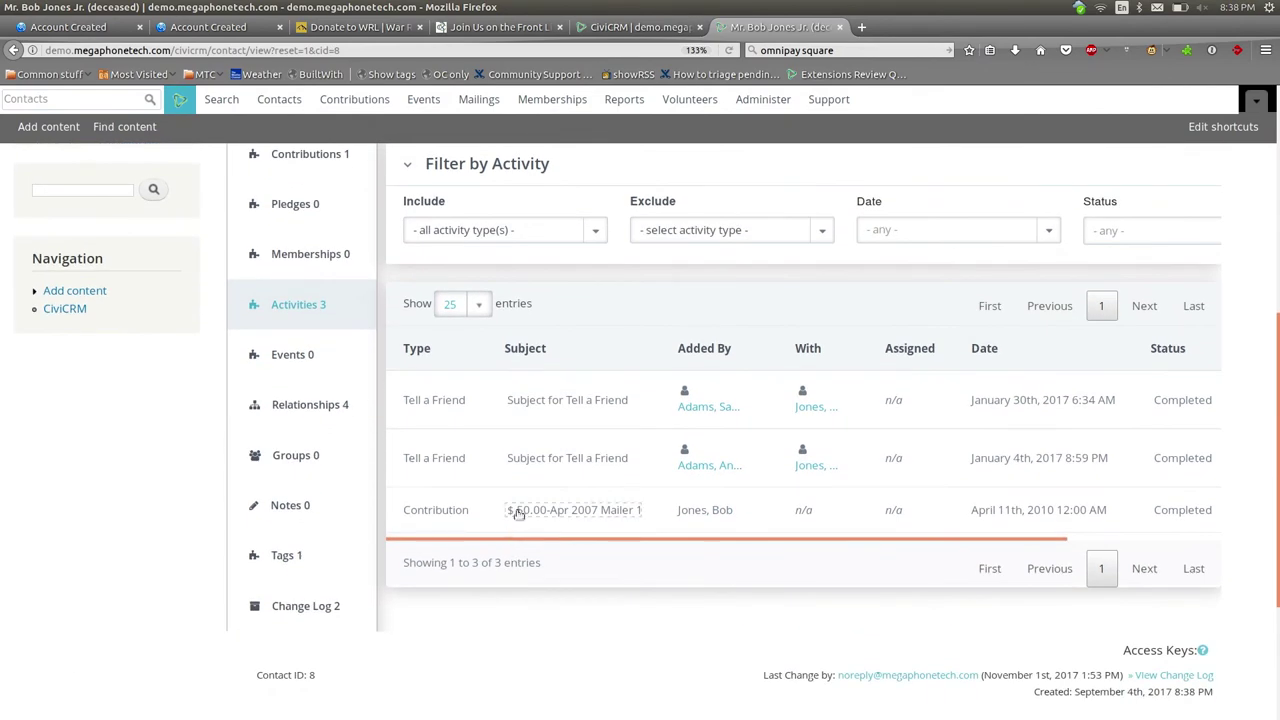
click(530, 510)
click(315, 410)
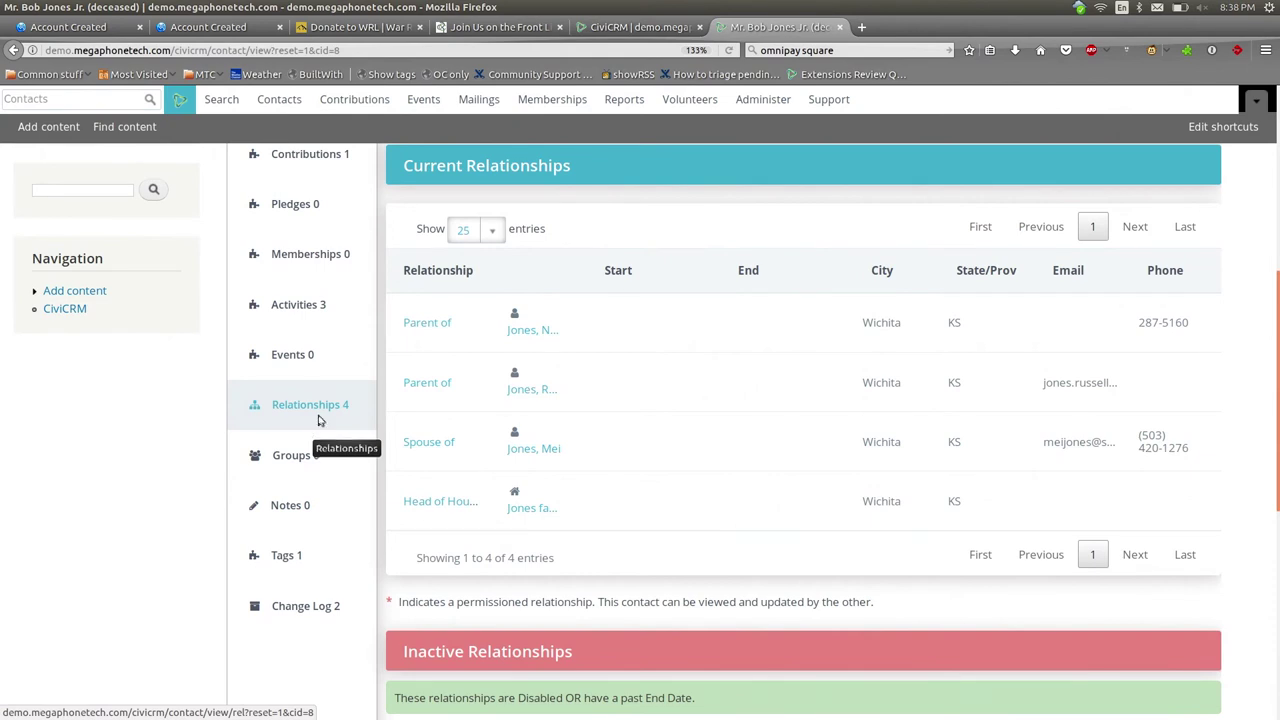
- Switch to the Center for Constitutional Rights donation page and examine its amount, honoree and donor information fields
click(625, 29)
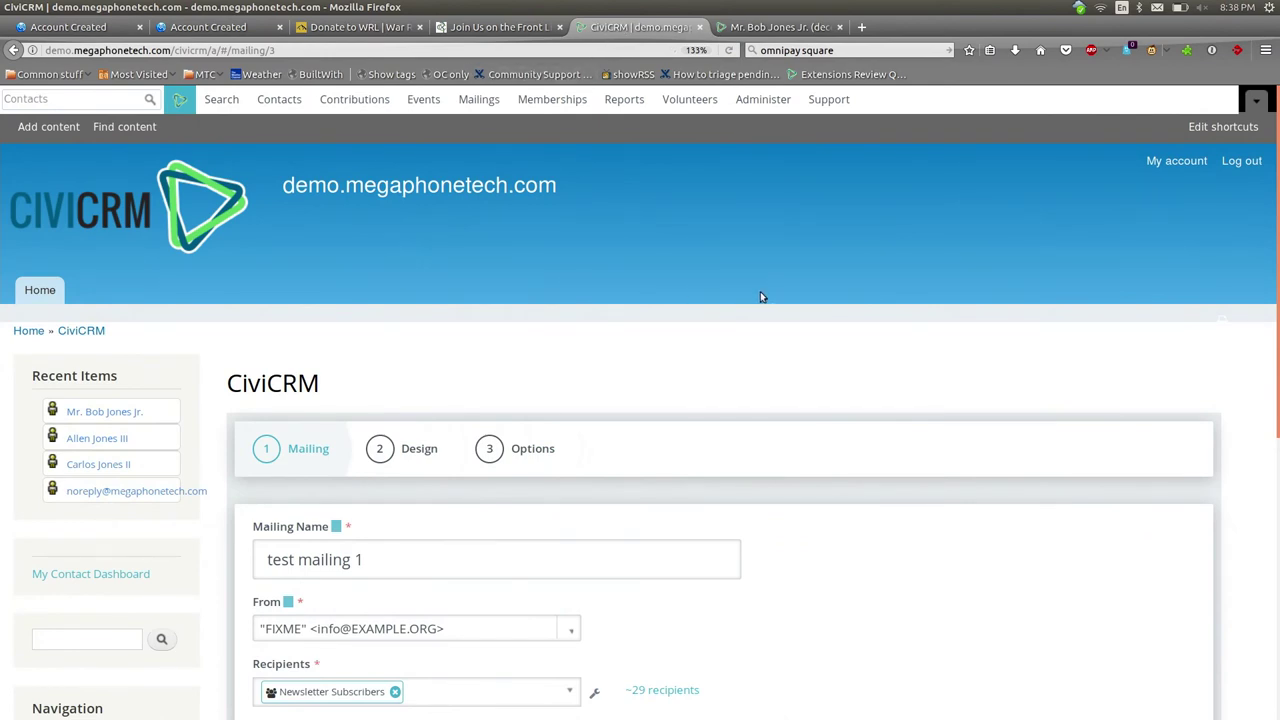
click(505, 29)
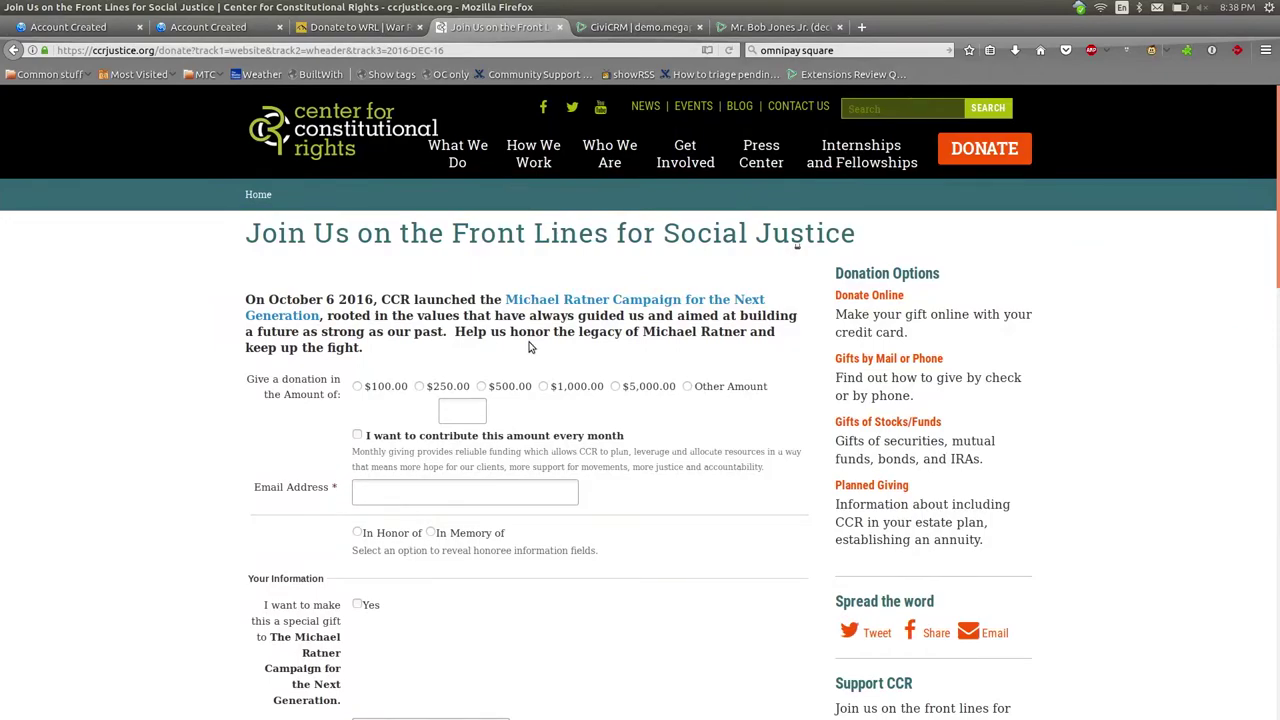
scroll(530, 347, down, 3)
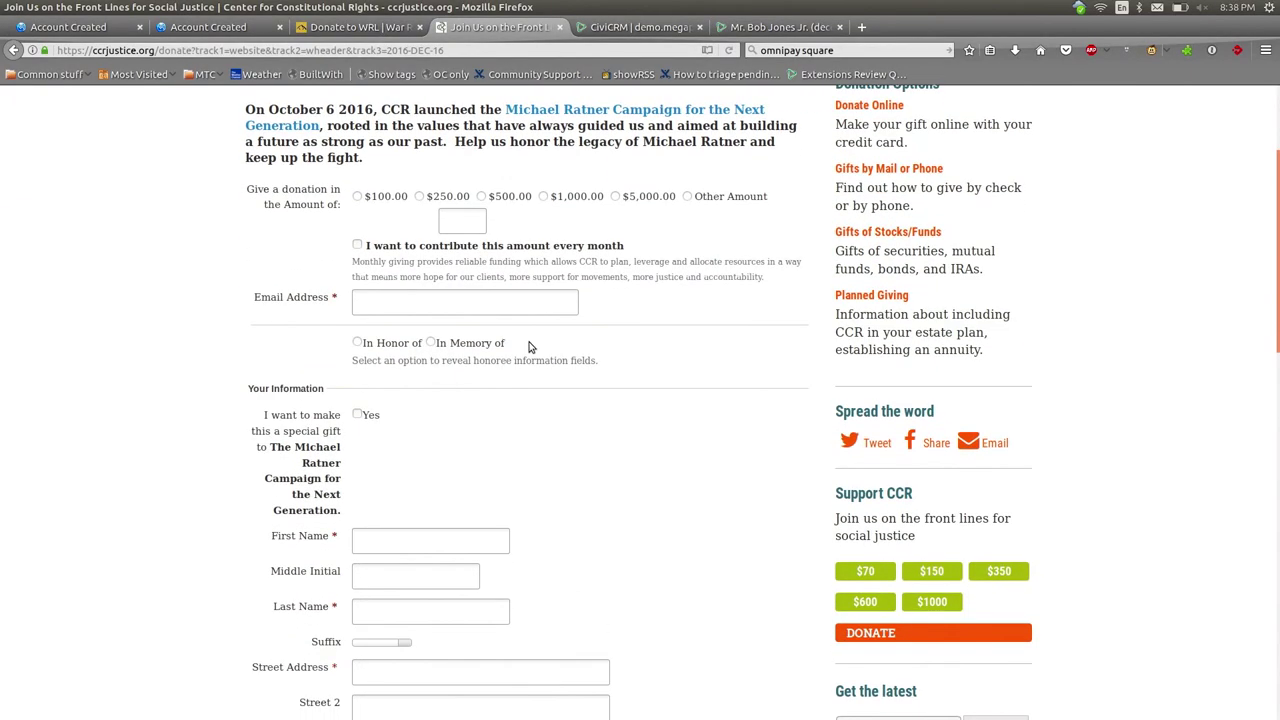
scroll(530, 347, up, 3)
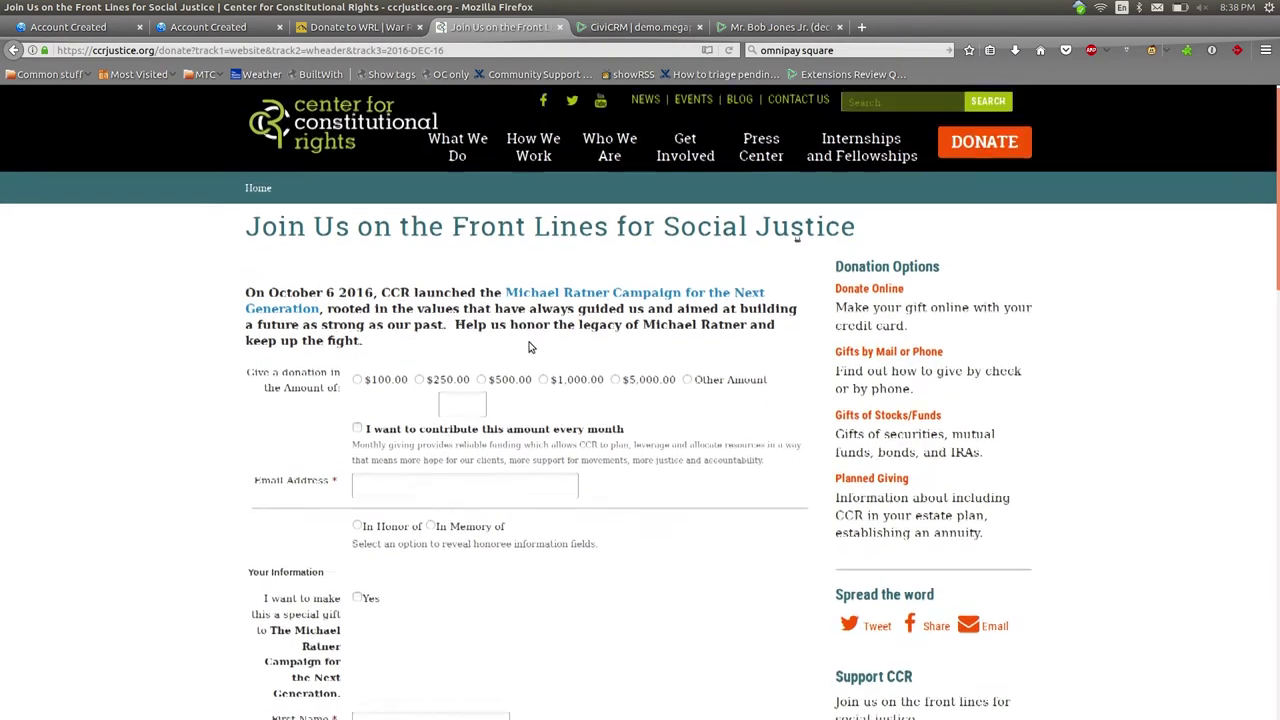
scroll(530, 347, down, 1)
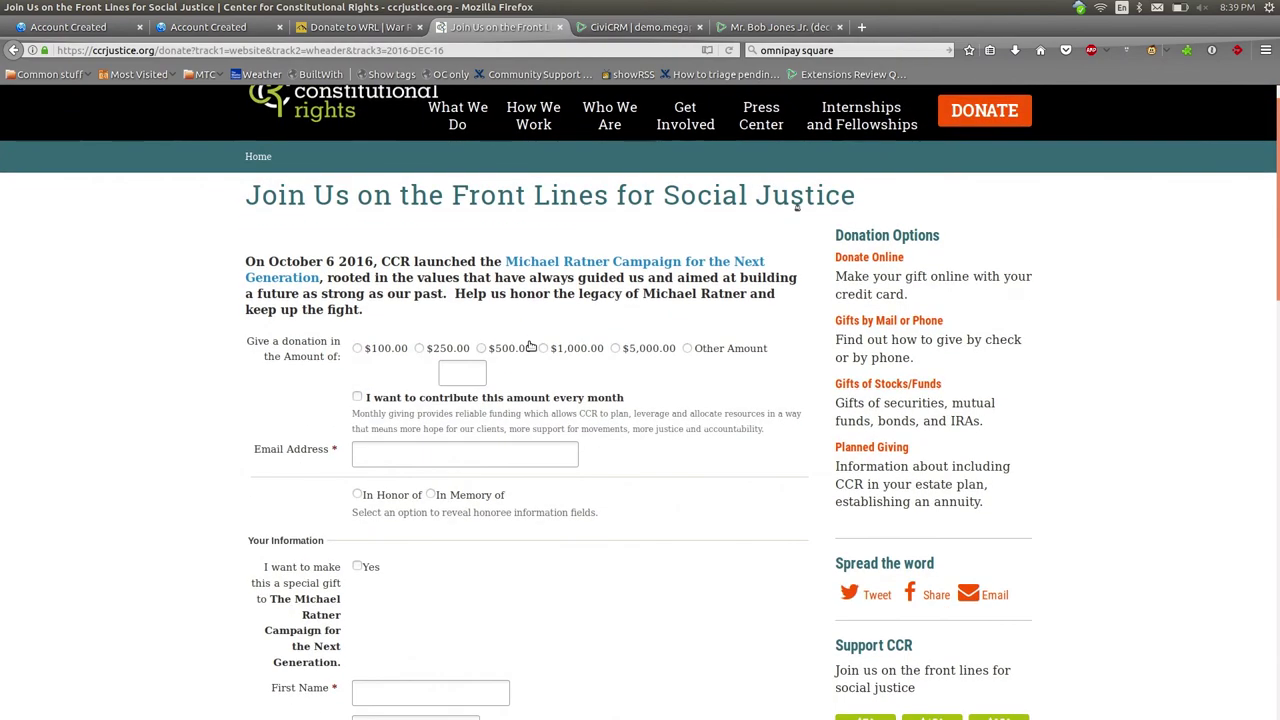
scroll(531, 346, down, 1)
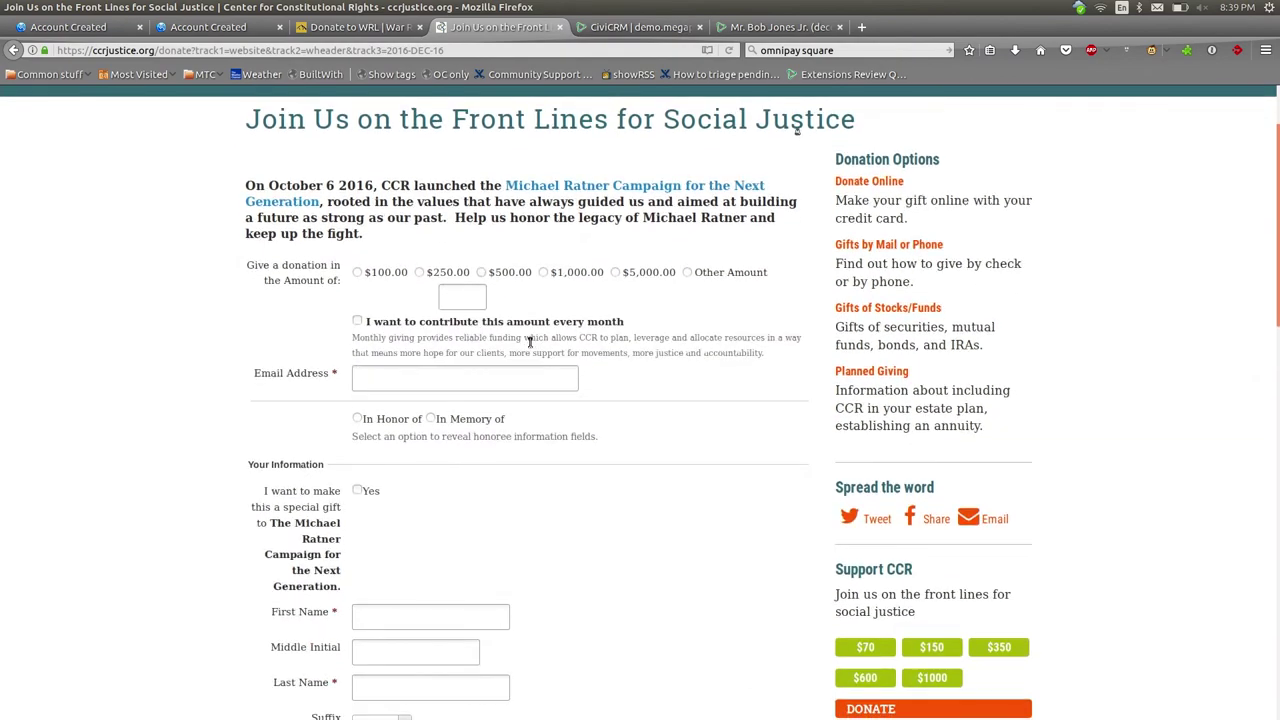
scroll(530, 341, up, 2)
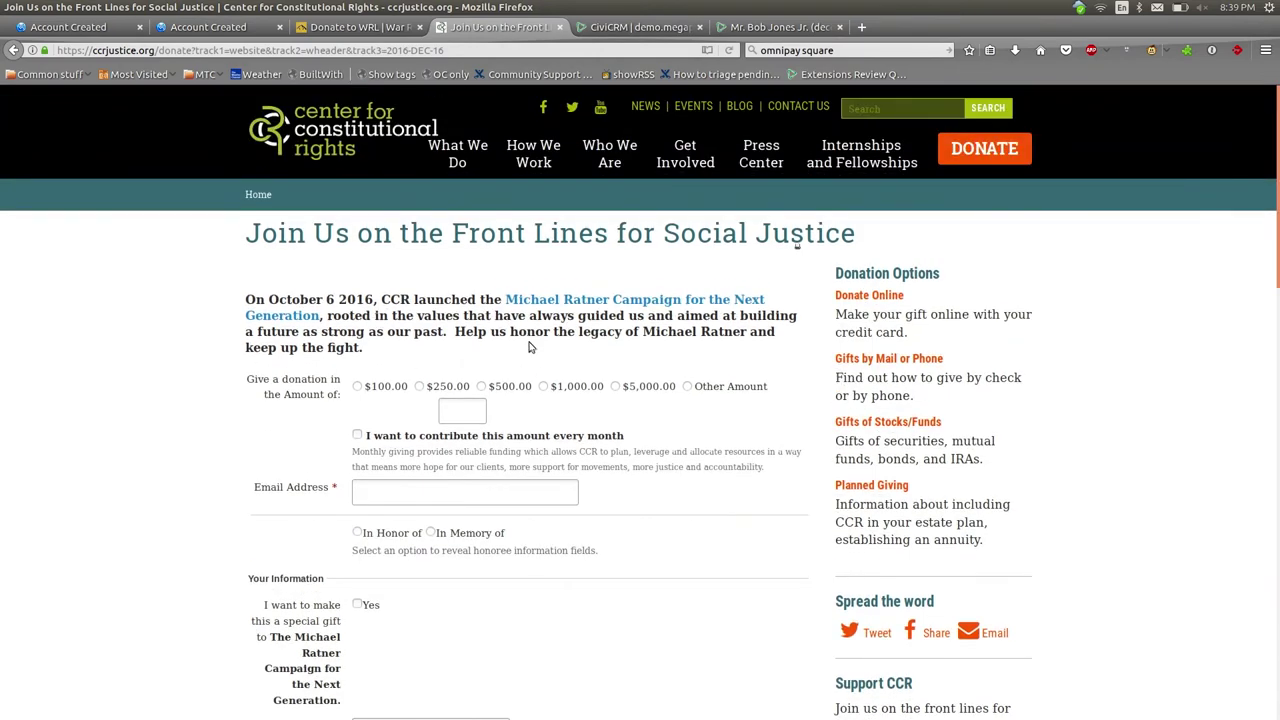
- Leave the donation form for the site's What We Do page, and view the War Resisters League donation page
click(458, 158)
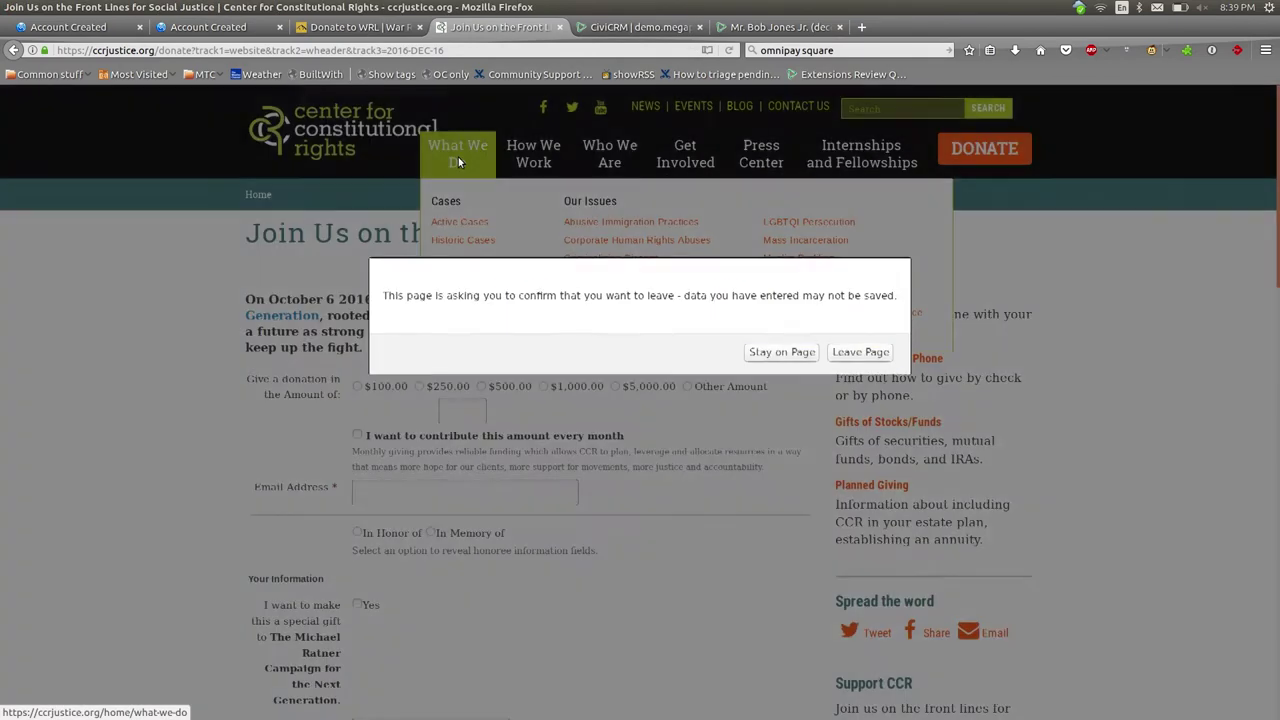
click(858, 354)
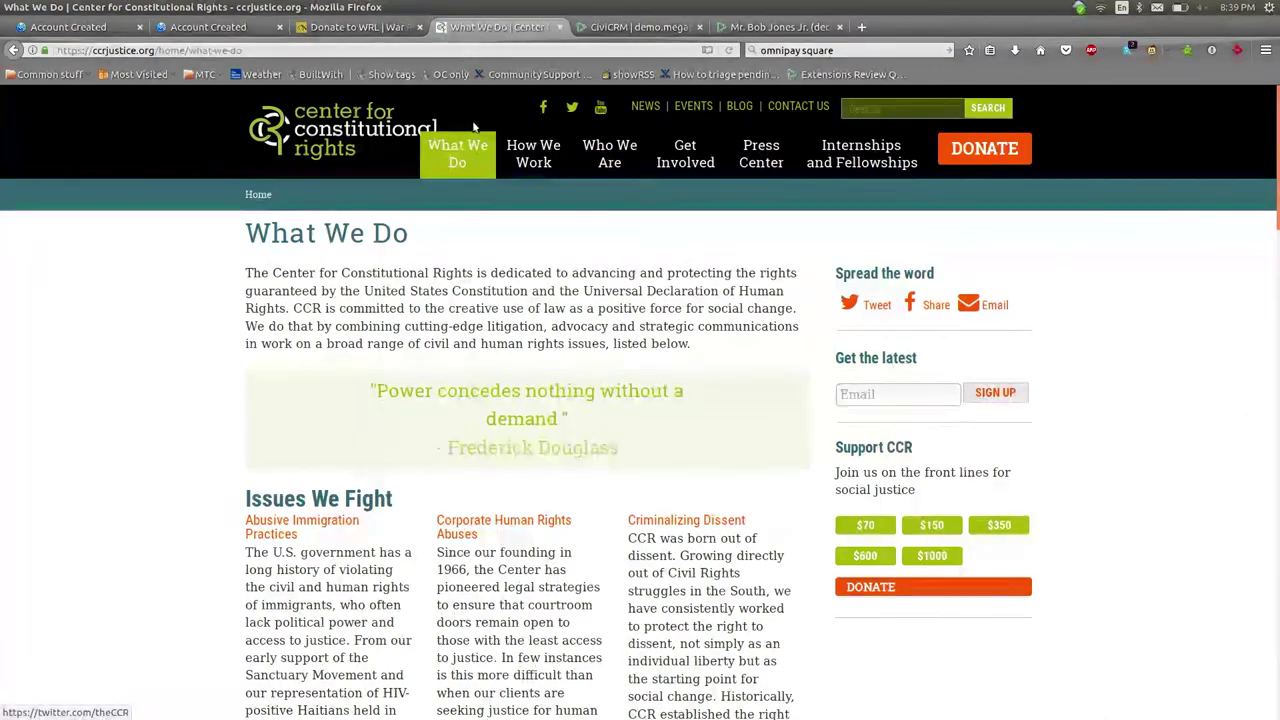
click(352, 30)
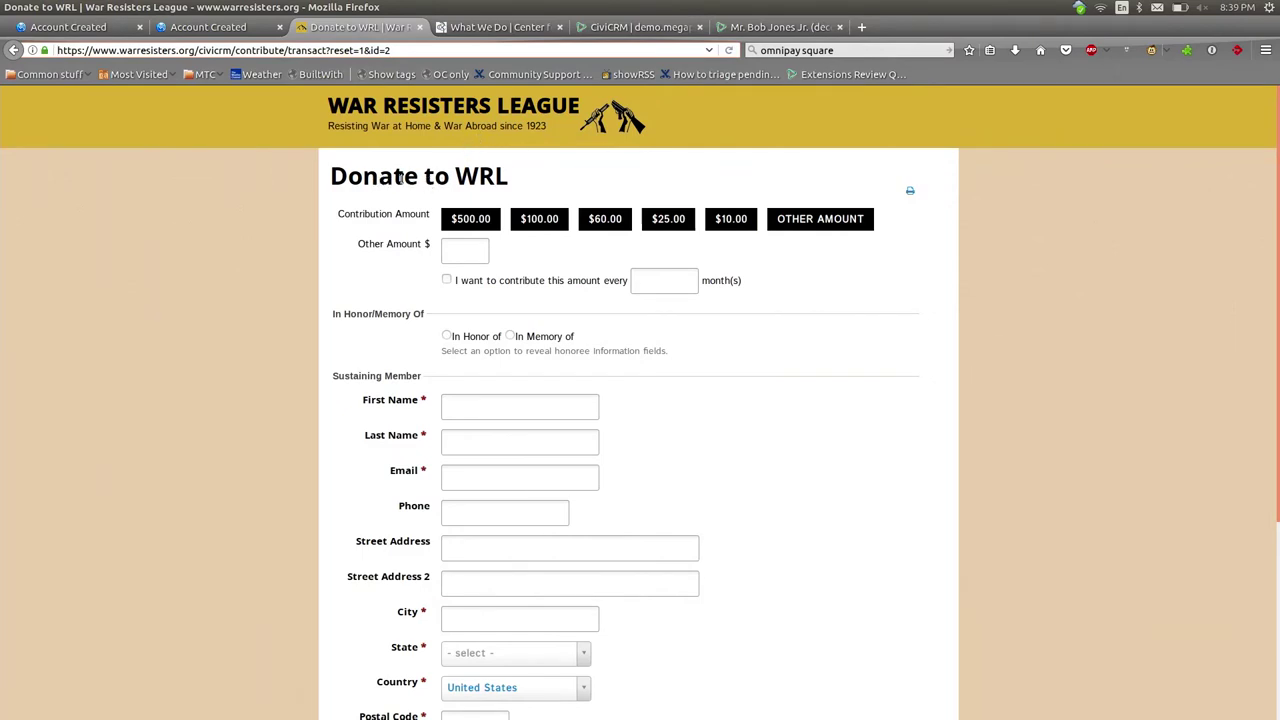
- Return to the "test mailing 1" draft, continue to its Design stage and open My Design for editing
click(731, 27)
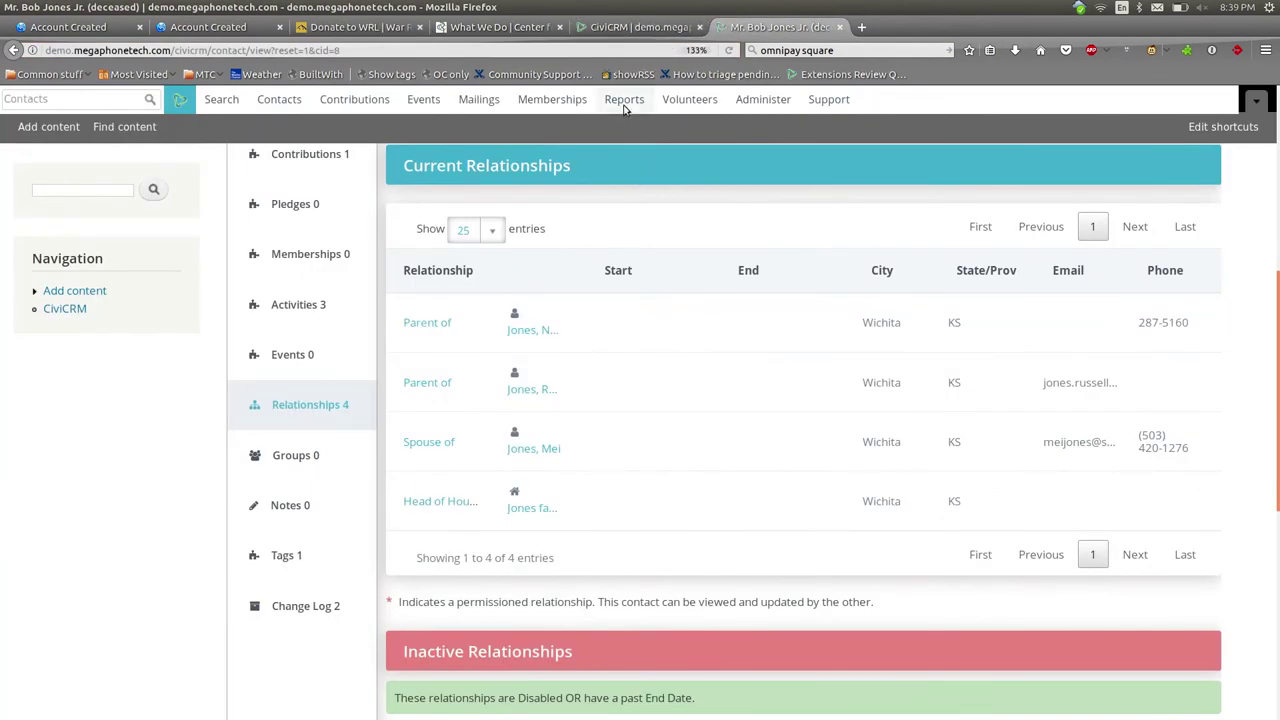
click(637, 28)
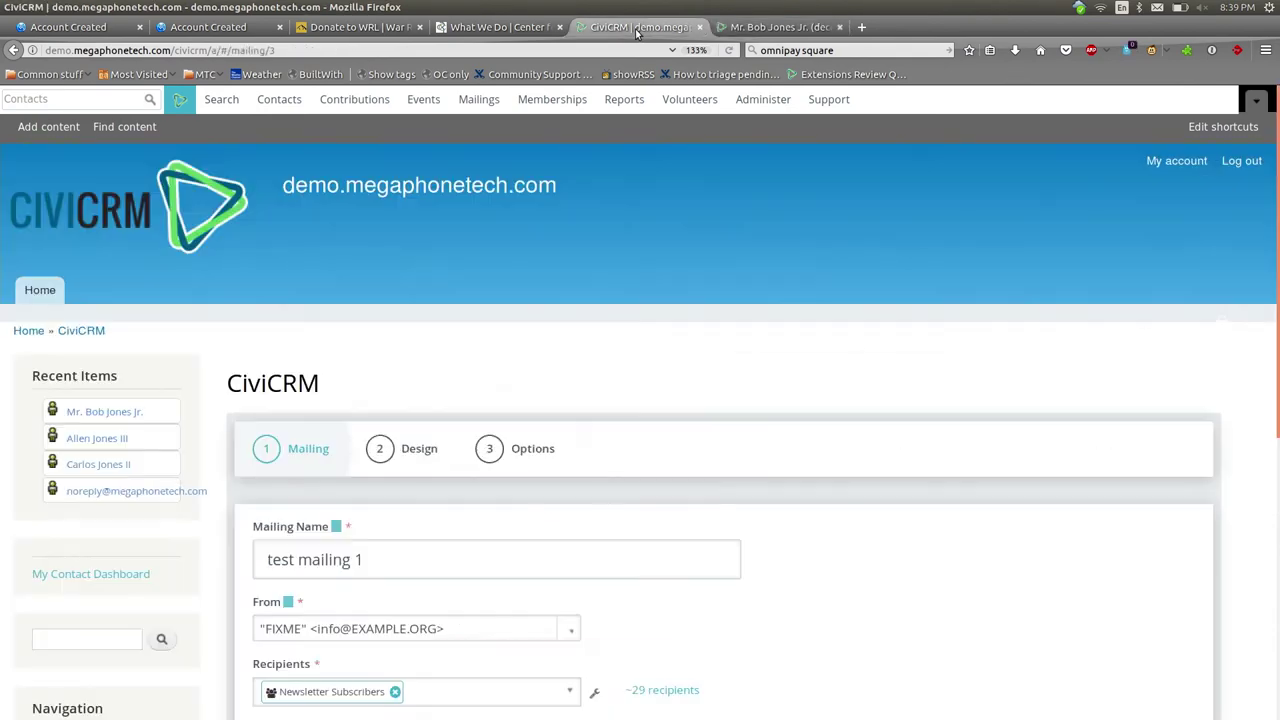
scroll(649, 218, down, 5)
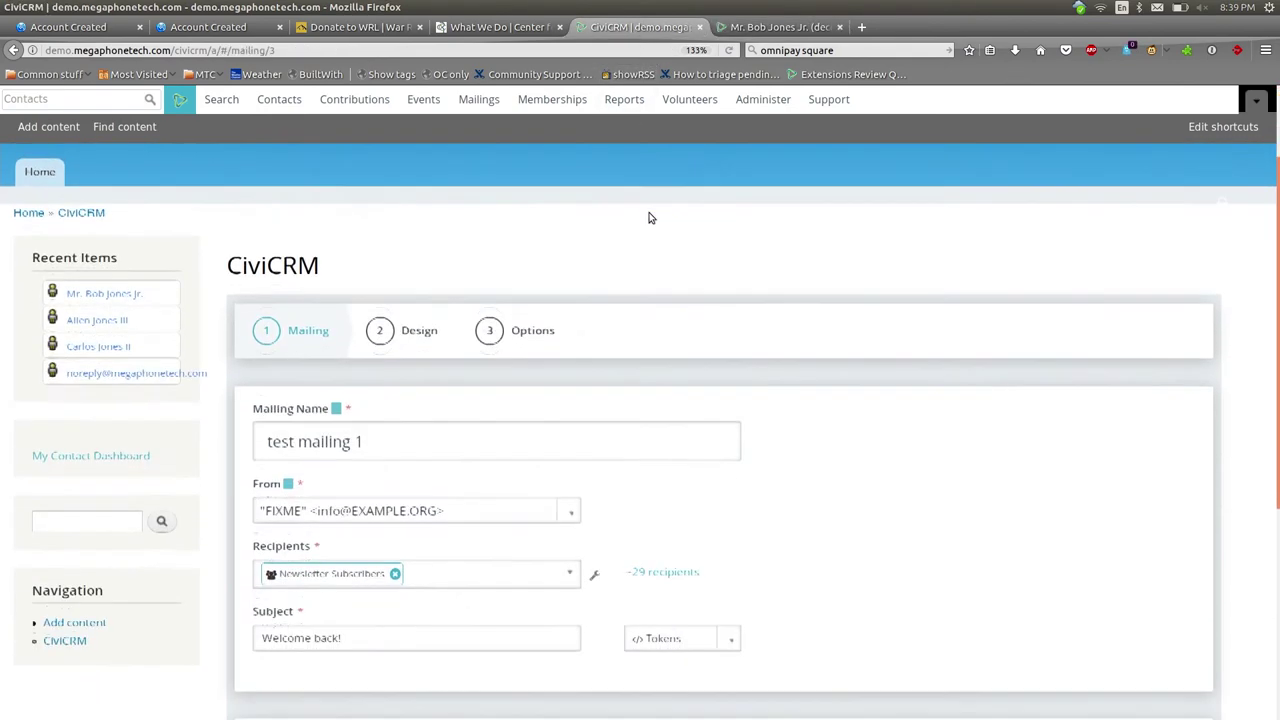
scroll(649, 218, up, 2)
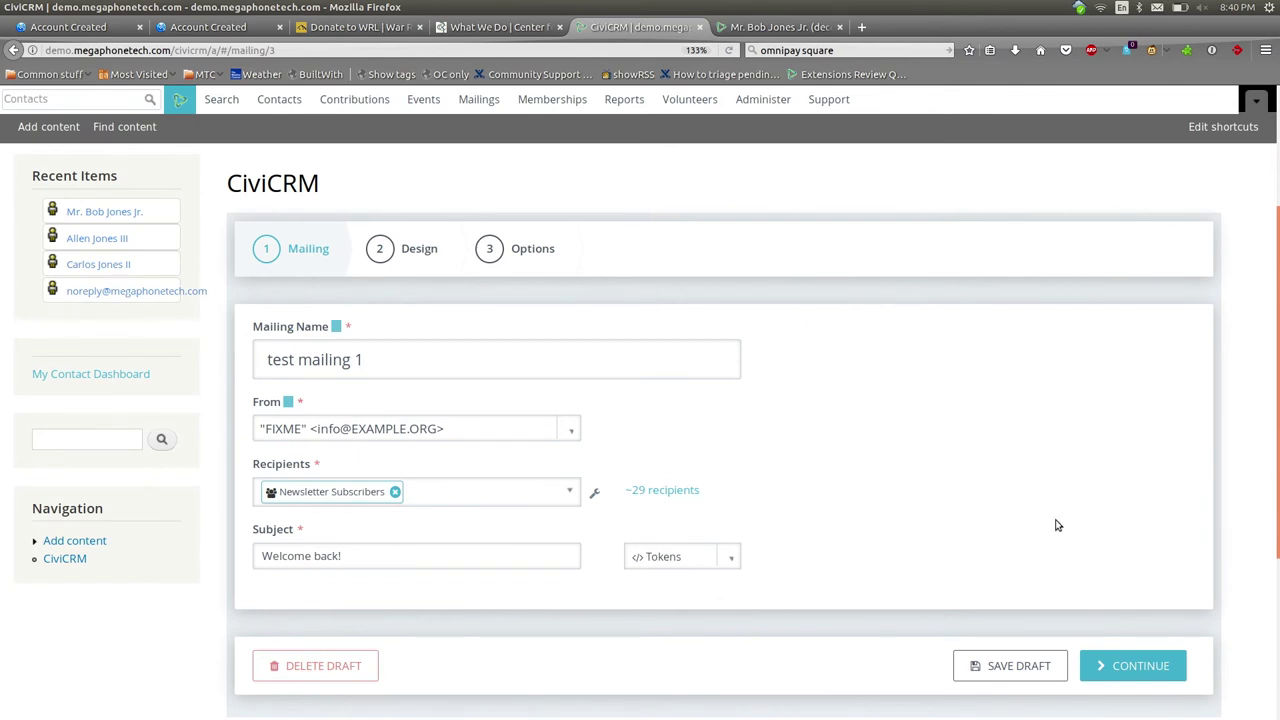
click(1115, 666)
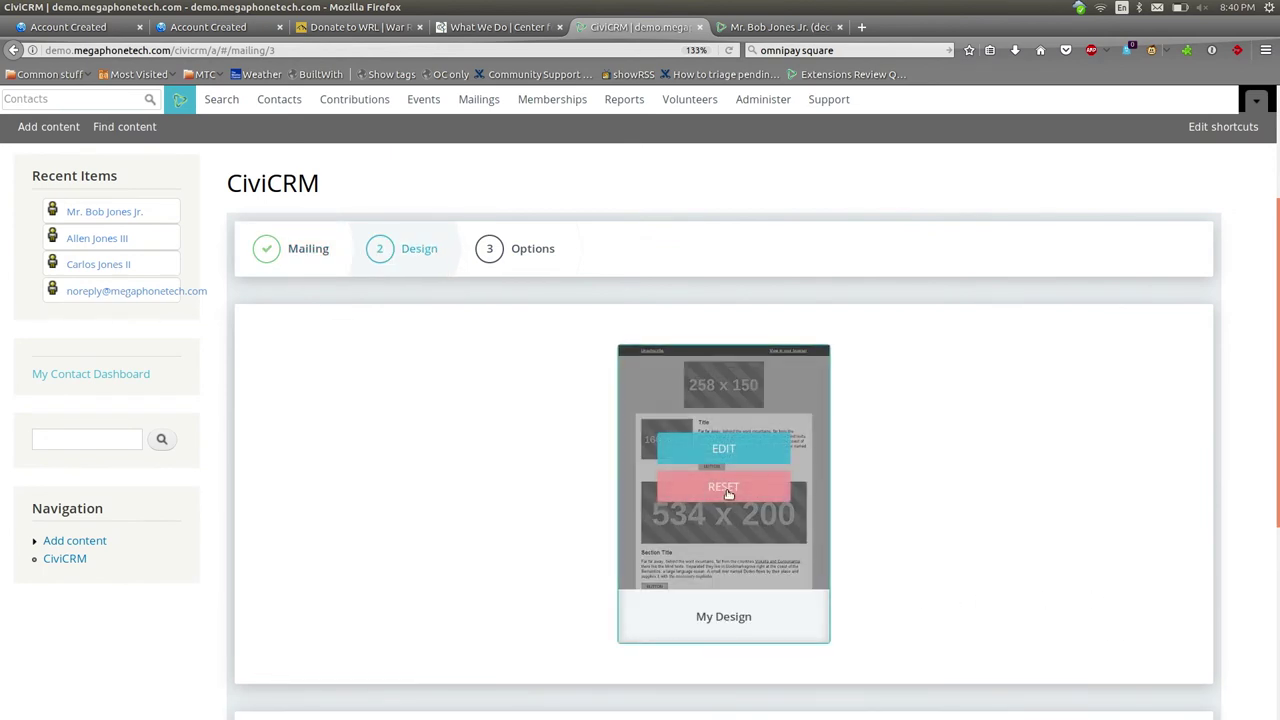
click(722, 448)
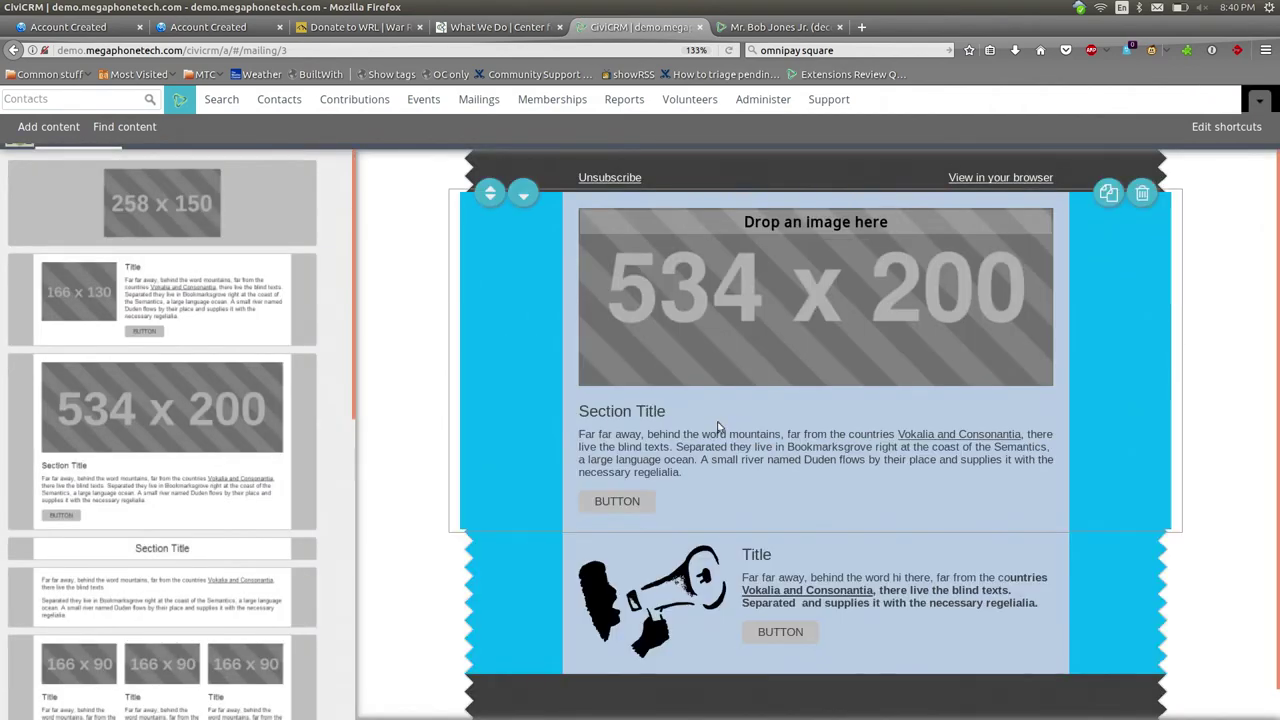
- Add a 166 x 130 image-and-text block to the template between the 534 x 200 section and the megaphone block
mouse_move(173, 315)
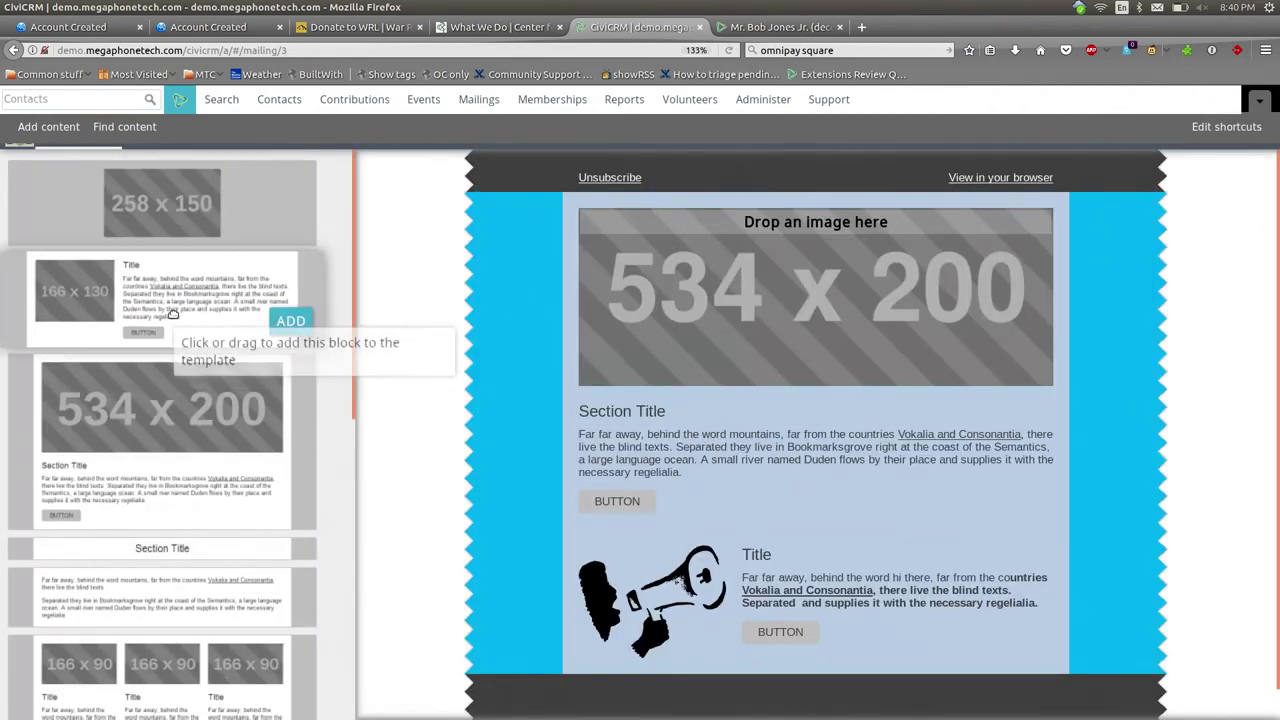
drag(173, 315, 762, 560)
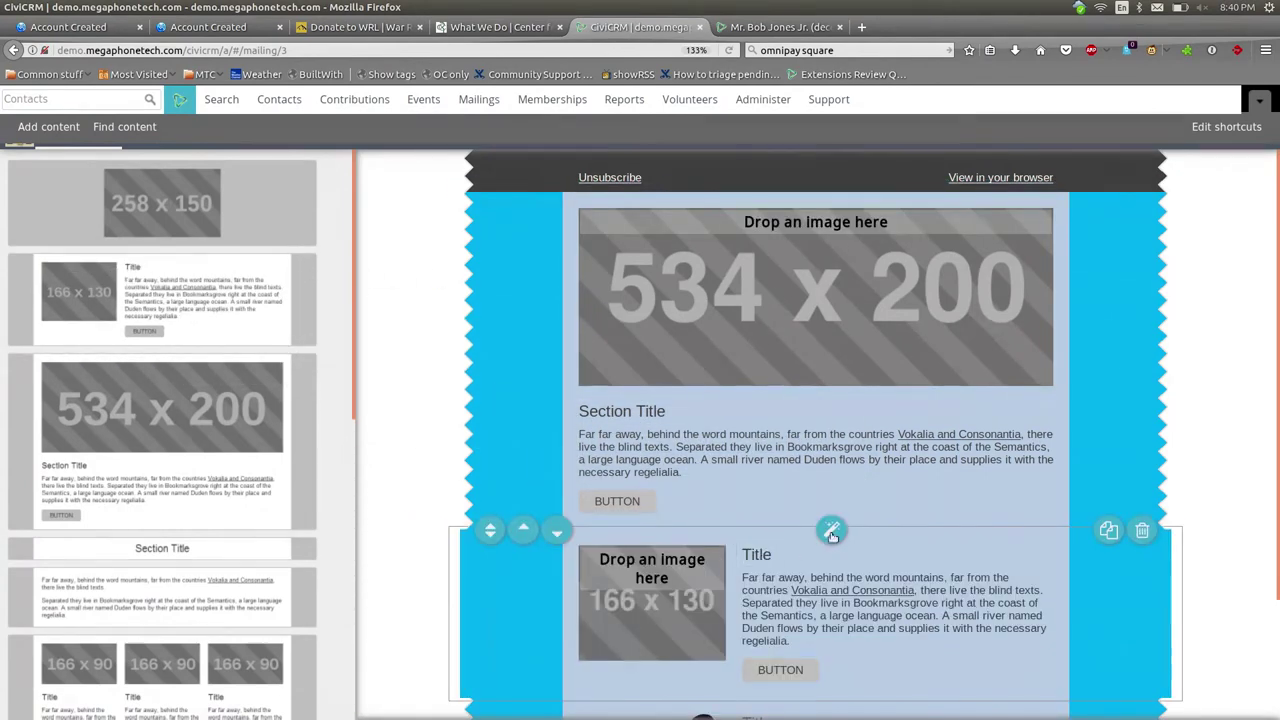
- Select the image placeholder in the new image-and-text block without uploading a file, and turn off the block's button
scroll(834, 531, down, 2)
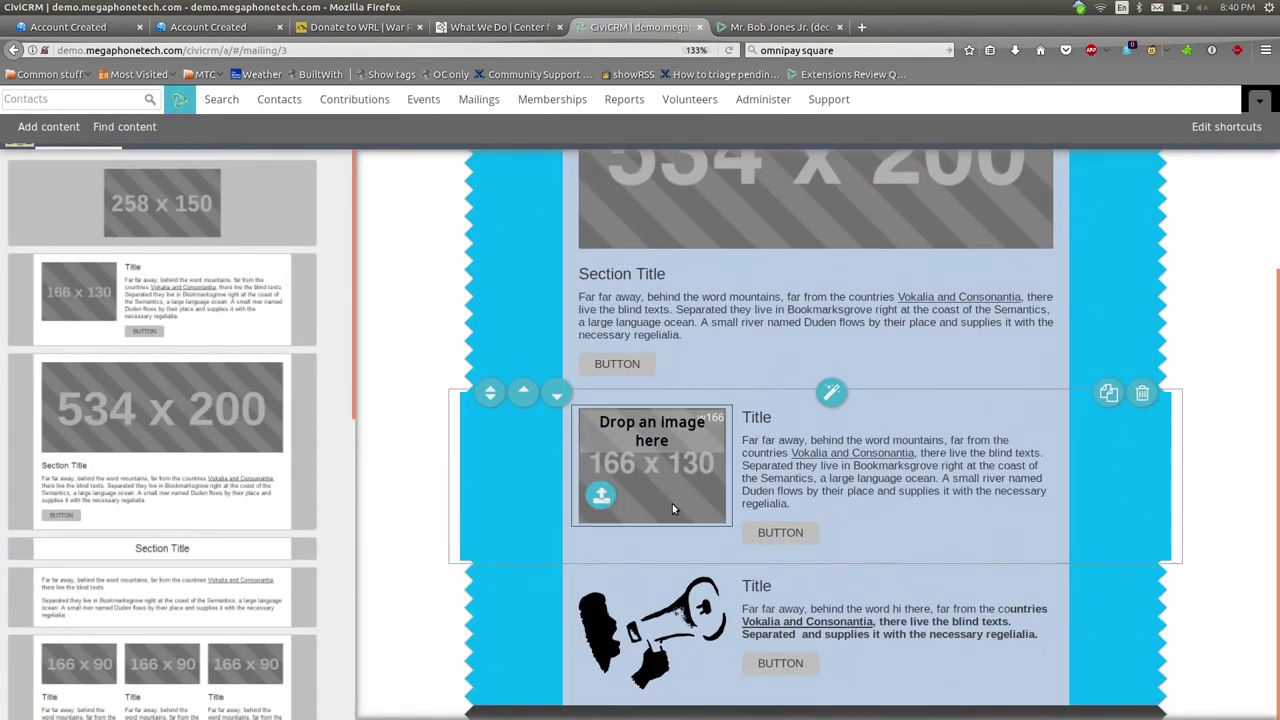
click(600, 497)
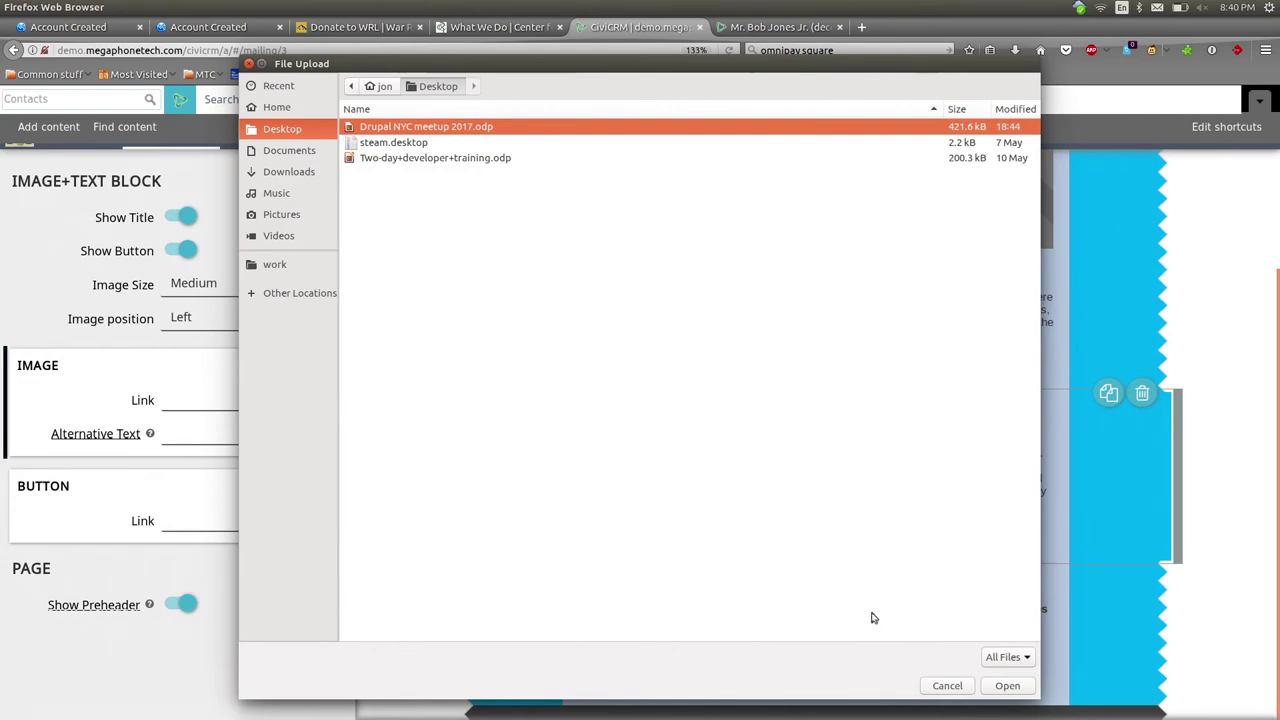
click(940, 686)
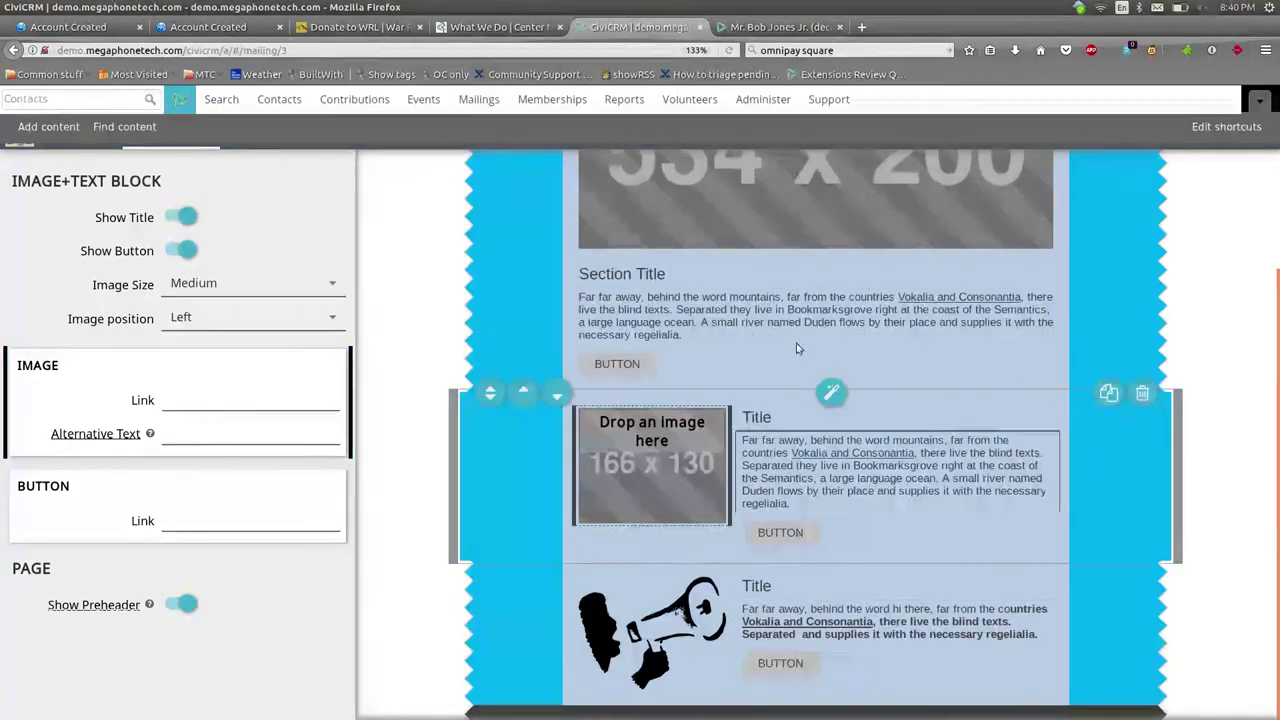
click(181, 249)
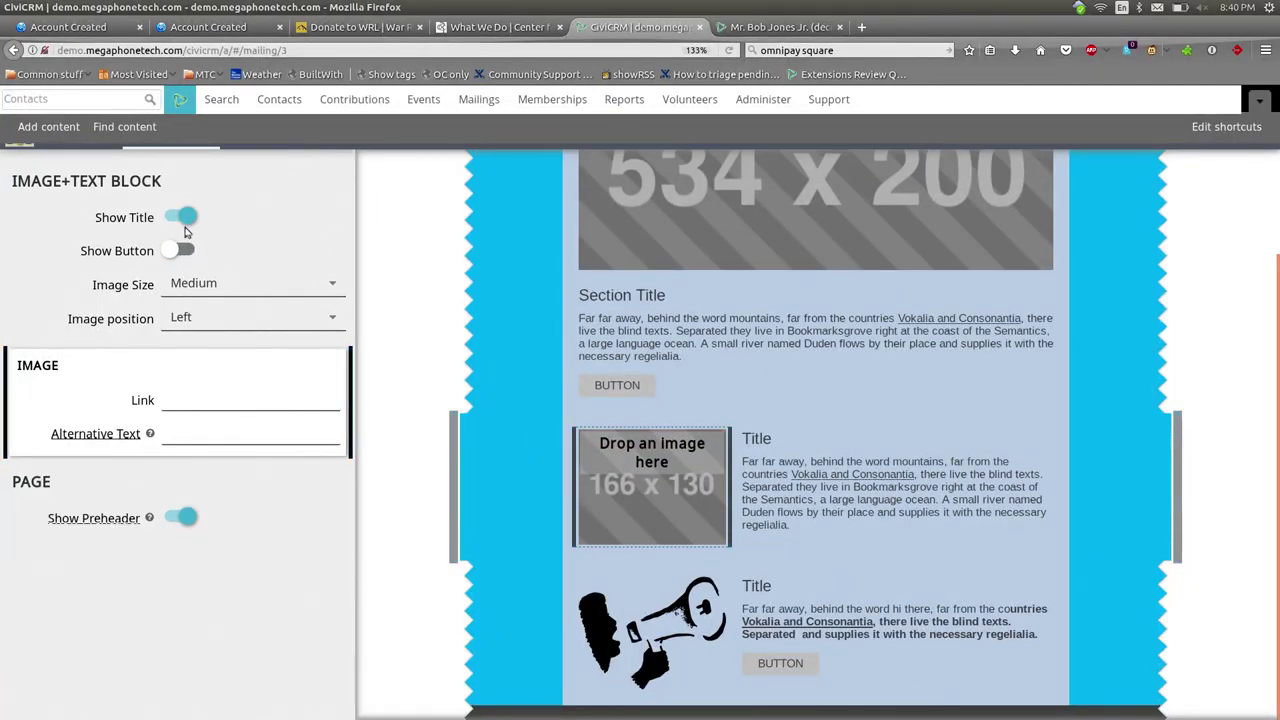
- Bold the new image-and-text block's paragraph from within "Bookmarksgrove" to its end at "regelialia."
drag(868, 487, 904, 522)
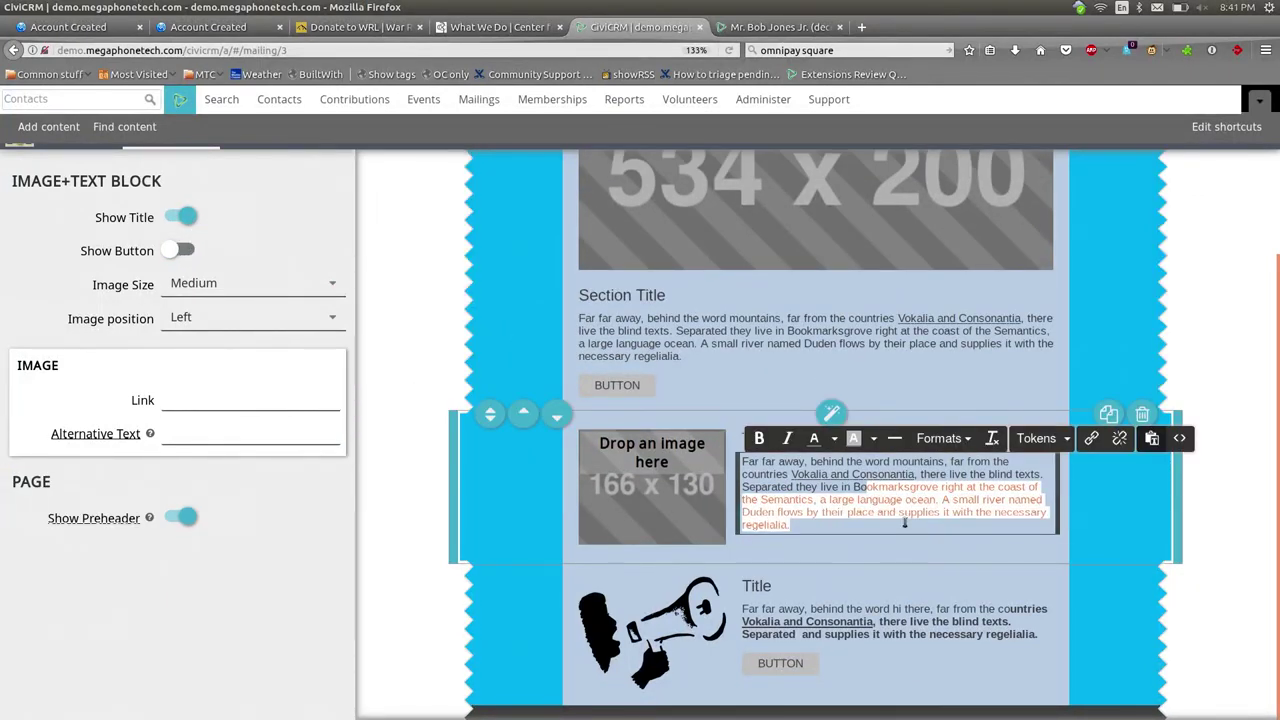
click(760, 440)
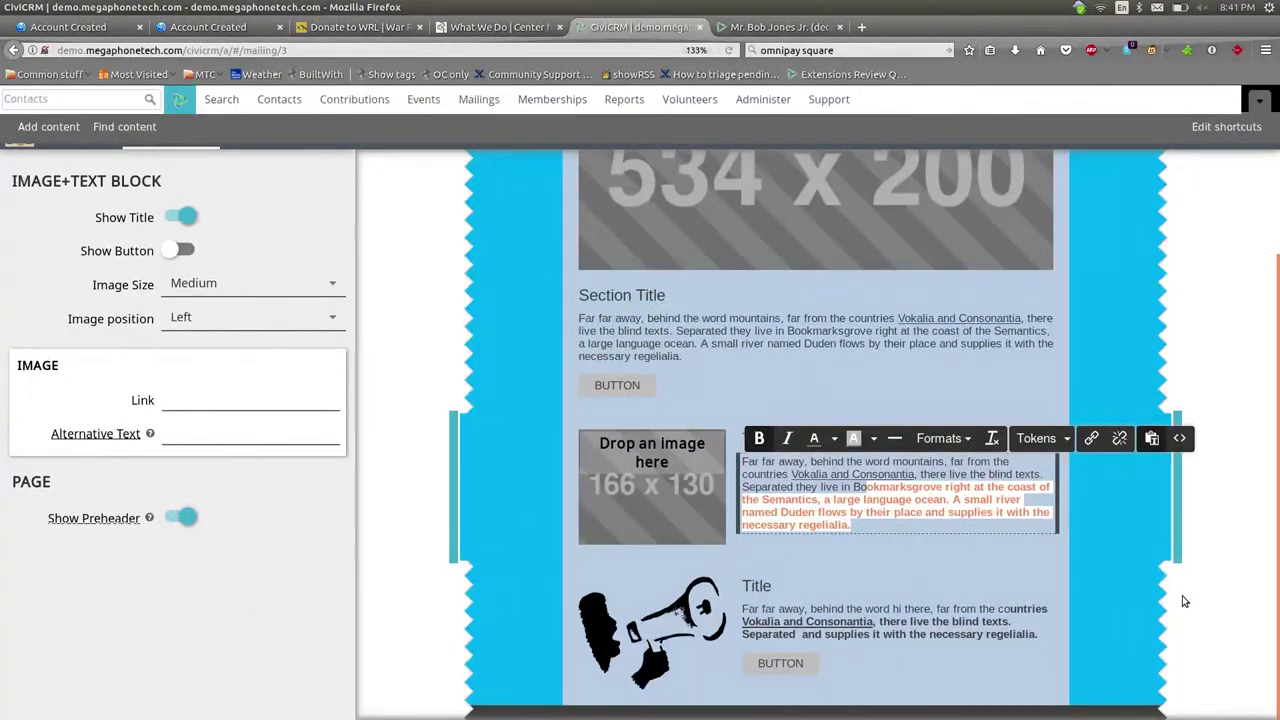
- Switch to Drupal NYC meetup 2017.odp in LibreOffice Impress, start the slide show and advance to the What Does It Do? slide
key(alt+Tab)
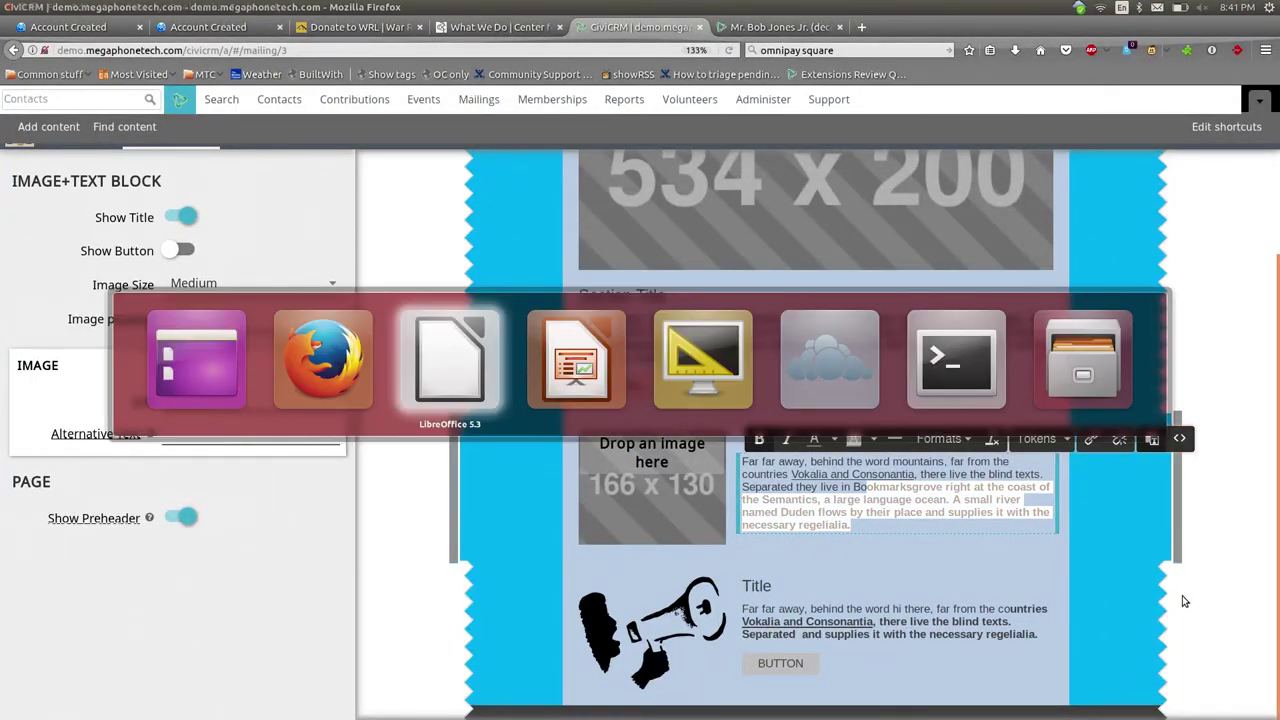
key(alt+Tab)
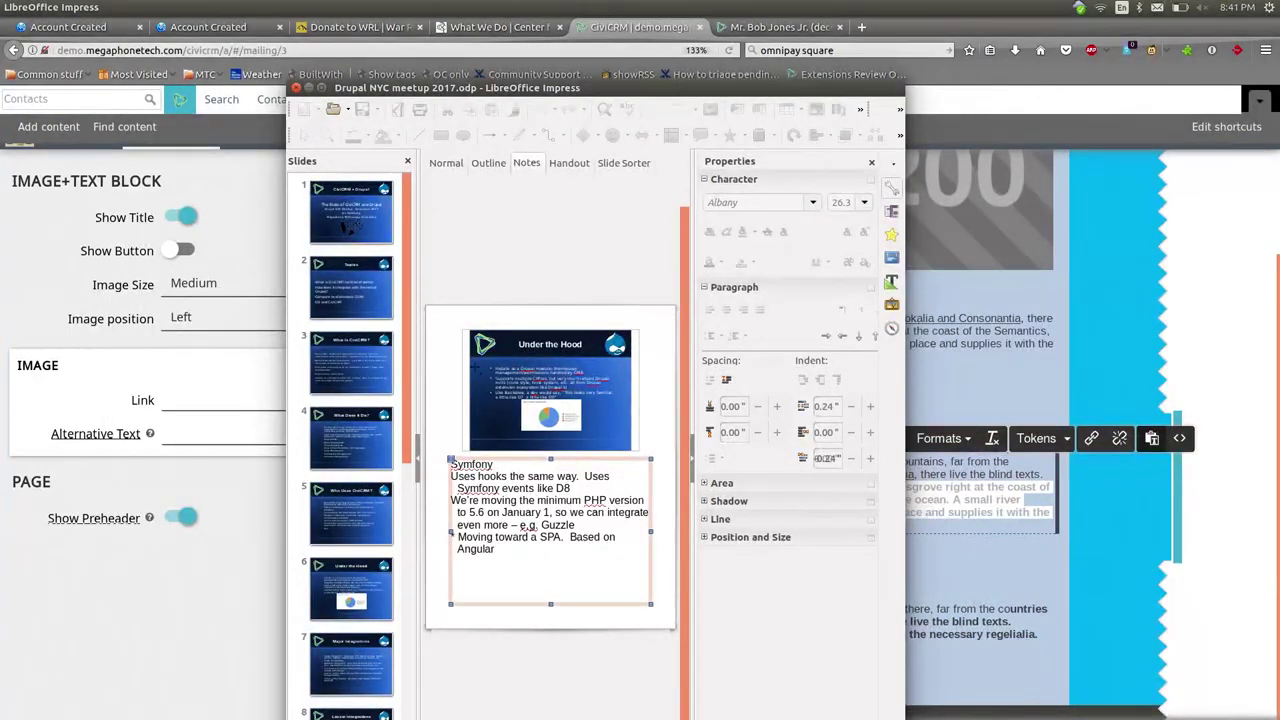
click(485, 384)
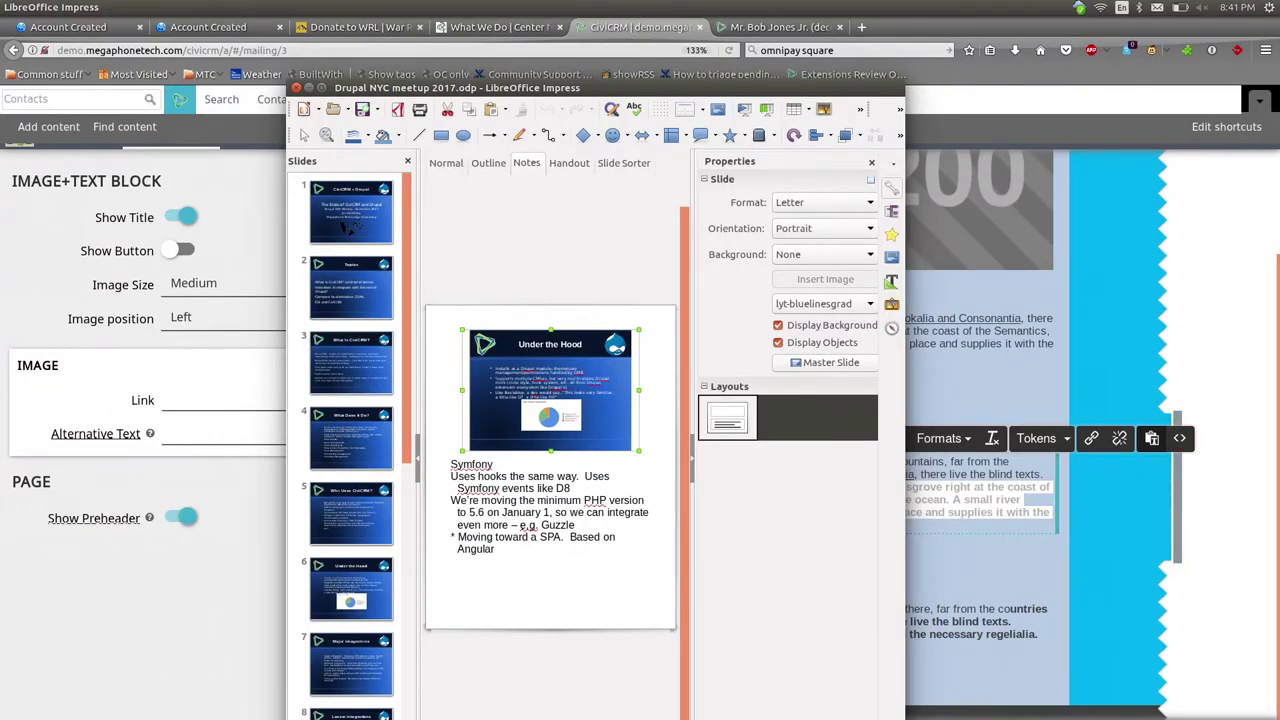
key(F5)
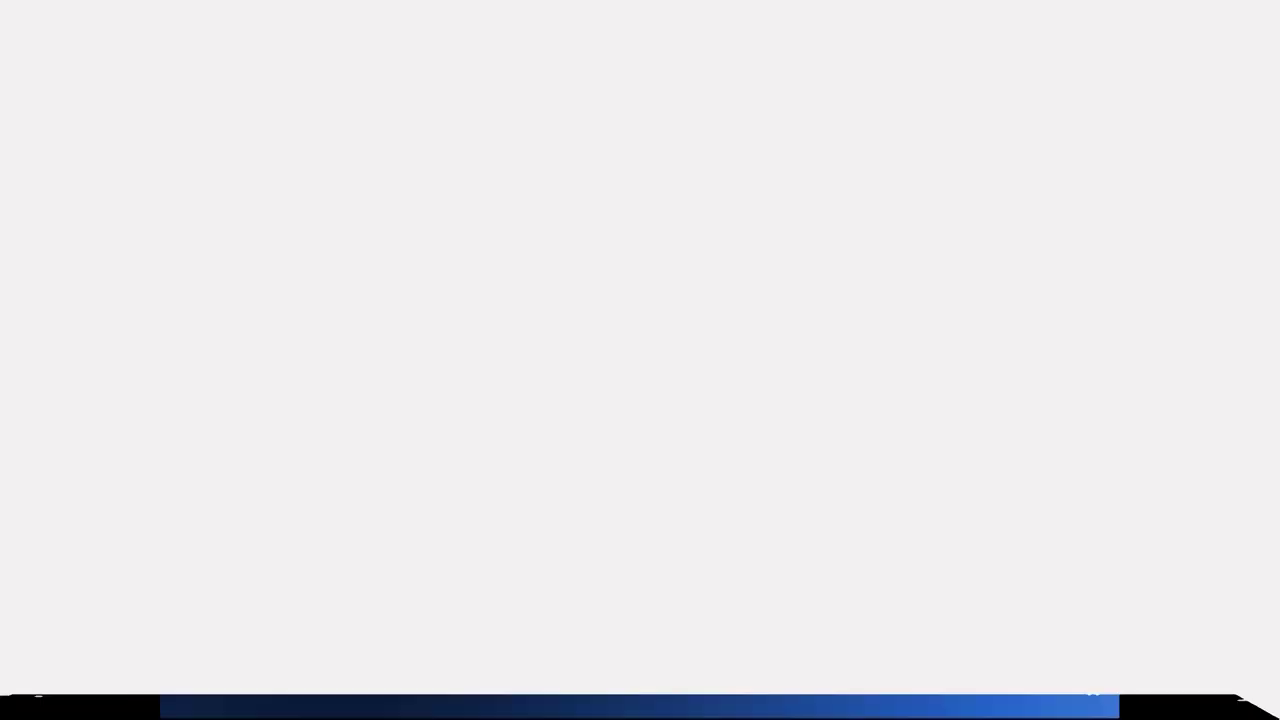
key(Right)
key(Right)
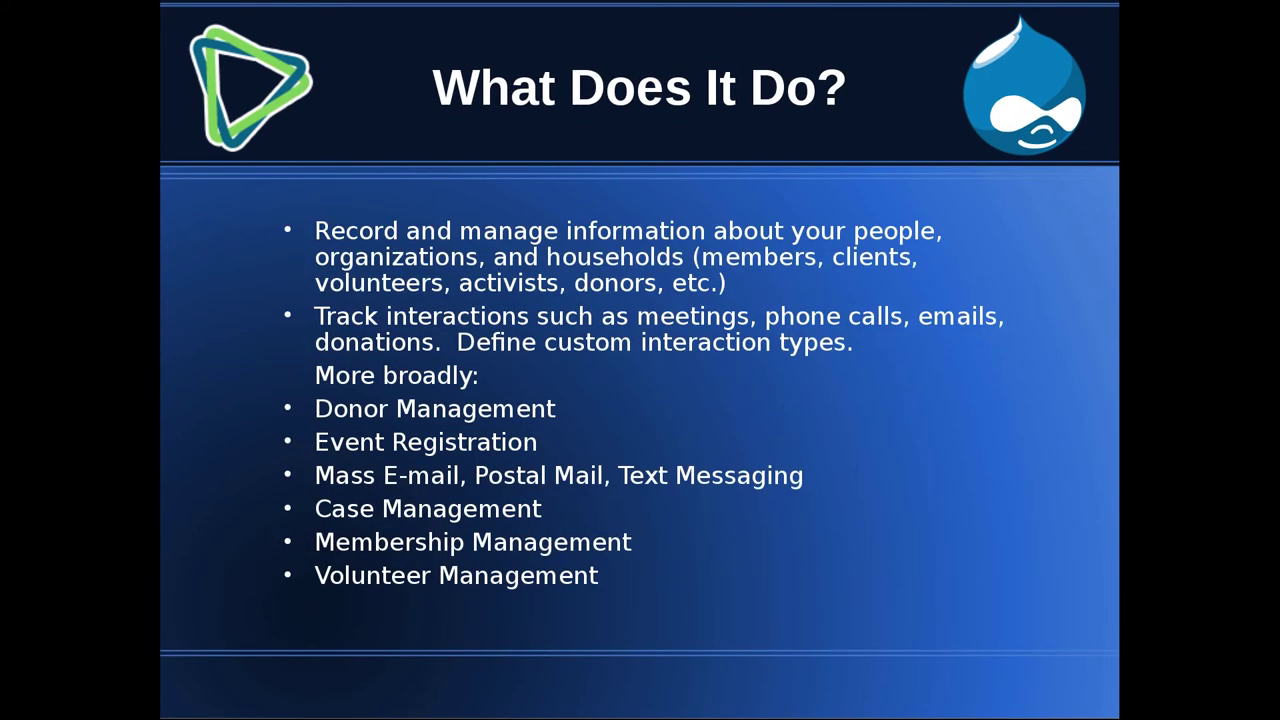